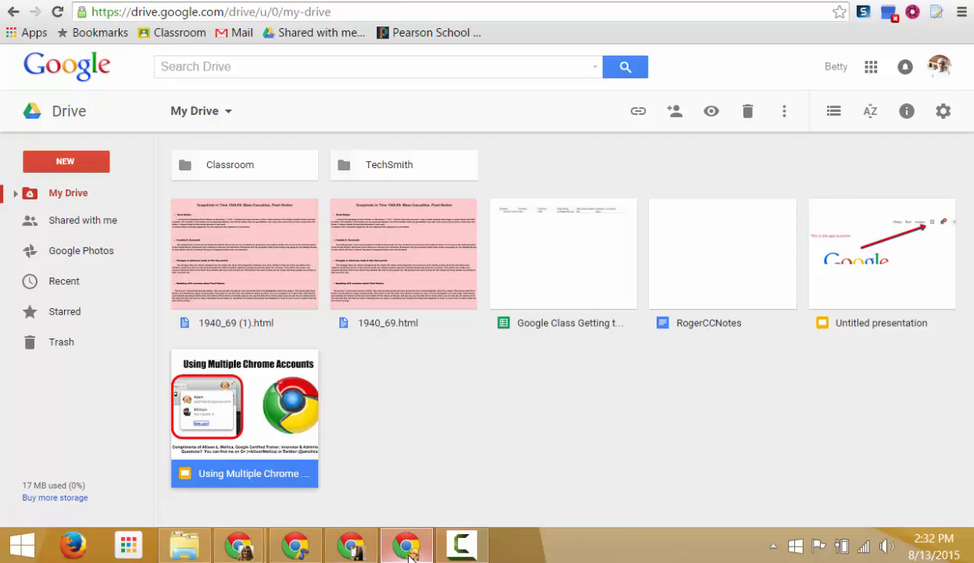
Peek at another profile's window, then return to the first profile's My Drive.
{"action": "left_click", "coordinate": [367, 551]}
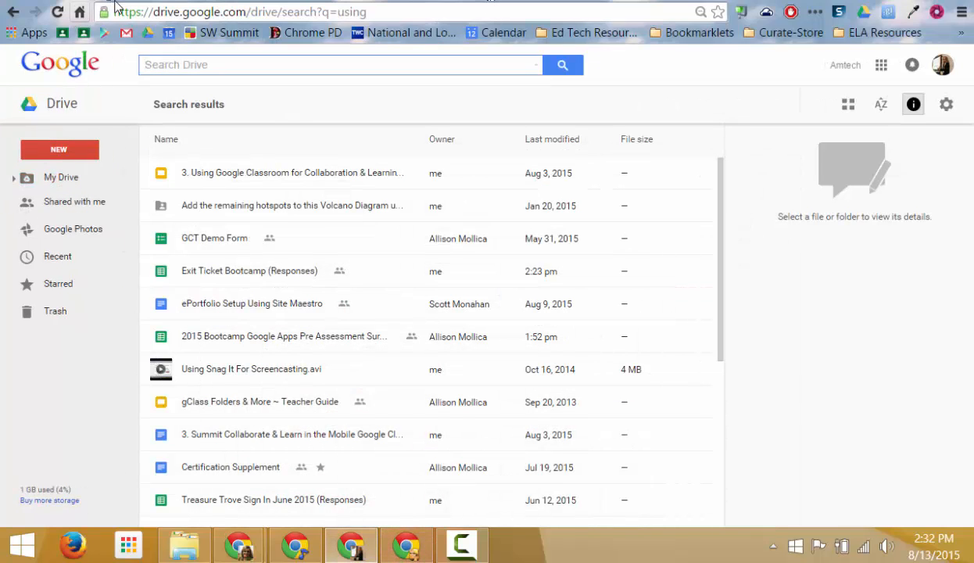
{"action": "left_click", "coordinate": [422, 554]}
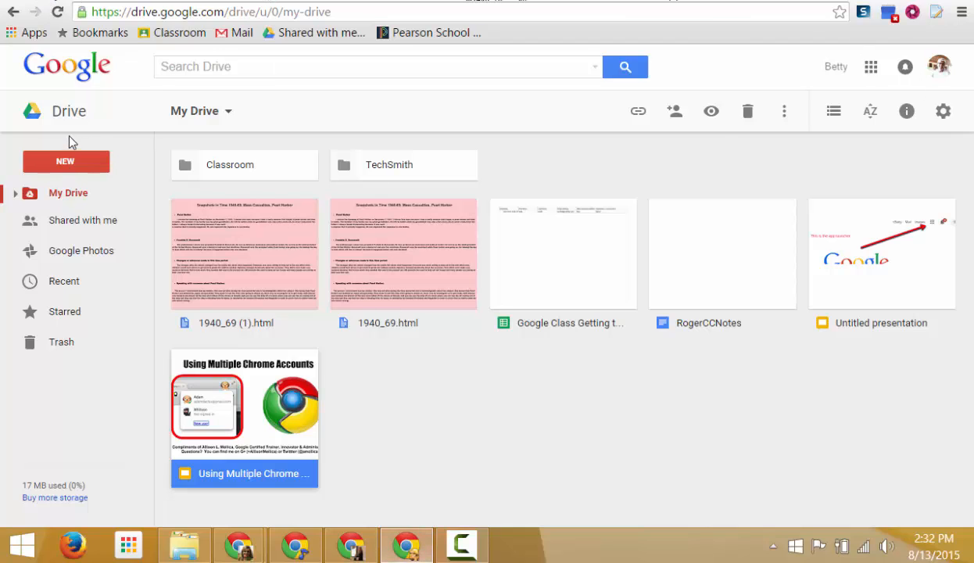
Open Gmail from the apps grid, check signed-in accounts, and open the 'I've shared you on the Site' email.
{"action": "left_click", "coordinate": [870, 66]}
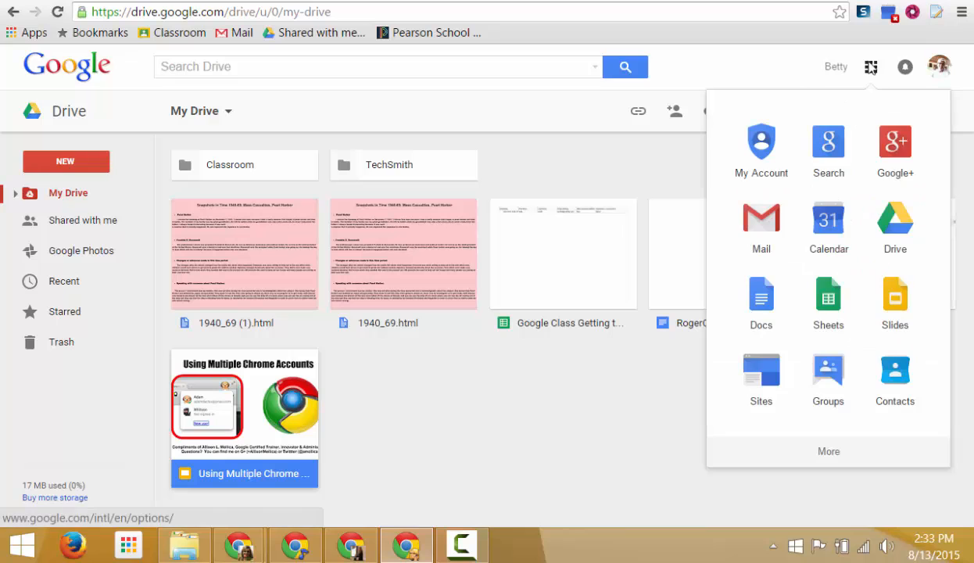
{"action": "scroll", "coordinate": [762, 203], "scroll_direction": "down", "scroll_amount": 1}
{"action": "left_click", "coordinate": [760, 221]}
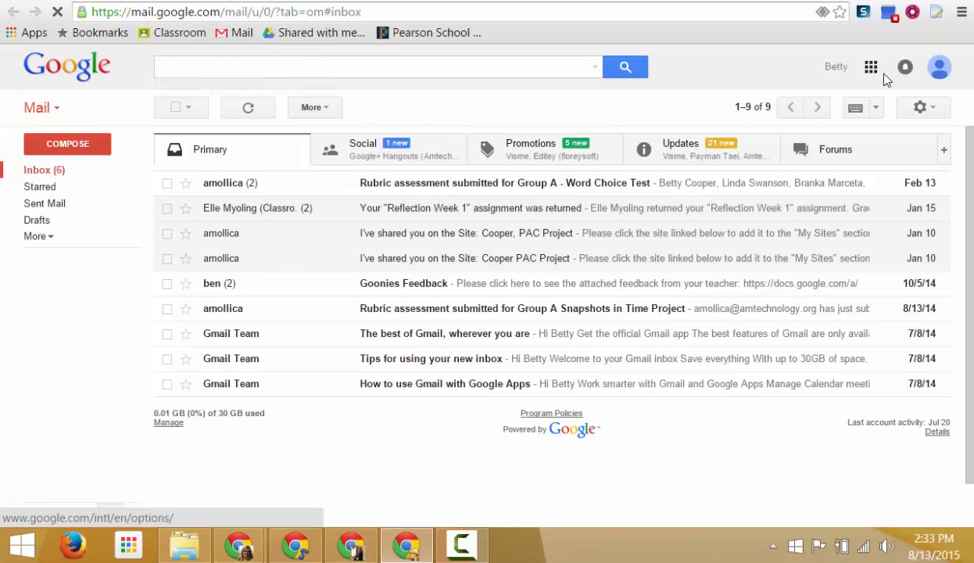
{"action": "left_click", "coordinate": [940, 69]}
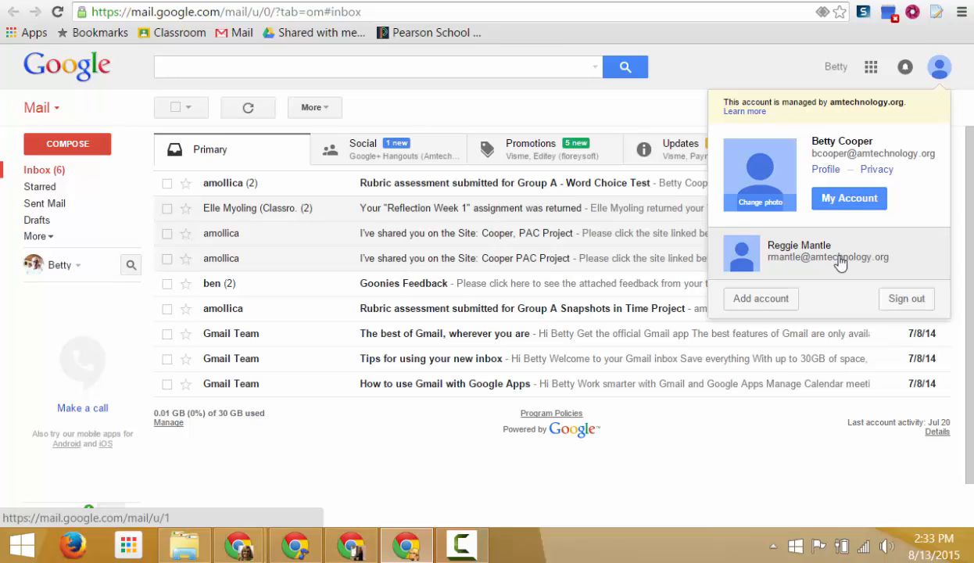
{"action": "left_click", "coordinate": [669, 233]}
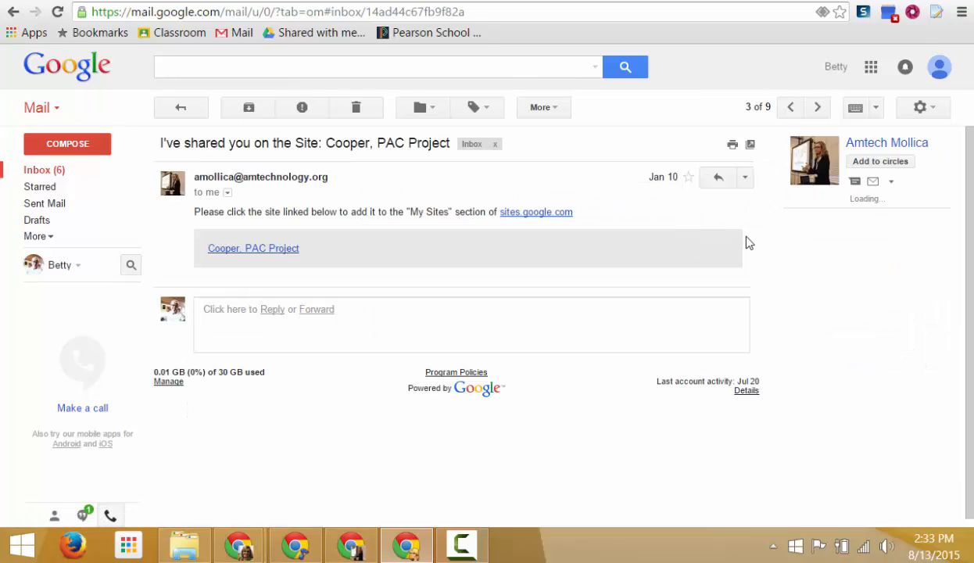
Switch Gmail to the second account, then open Drive, continuing with the first account.
{"action": "left_click", "coordinate": [939, 67]}
{"action": "left_click", "coordinate": [806, 260]}
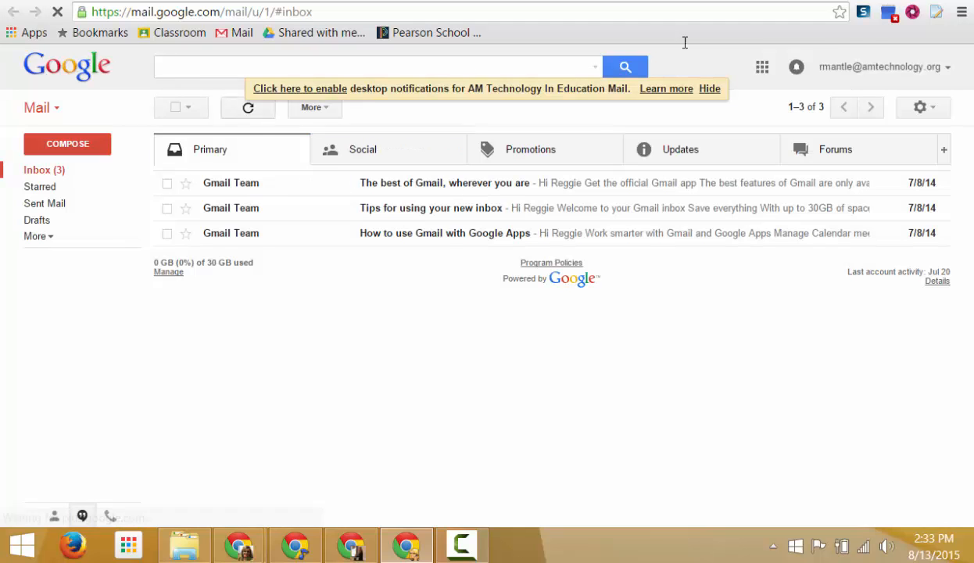
{"action": "left_click", "coordinate": [762, 68]}
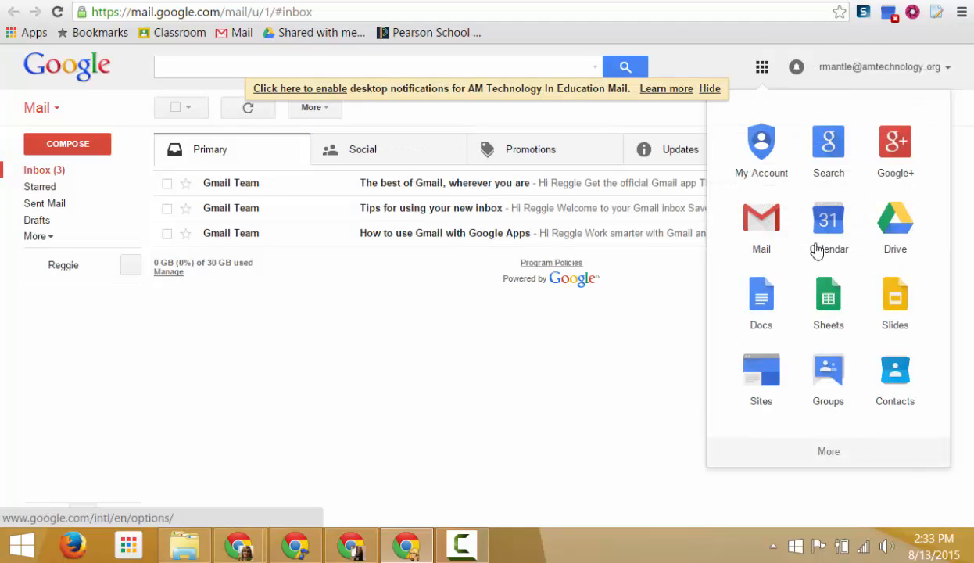
{"action": "left_click", "coordinate": [899, 223]}
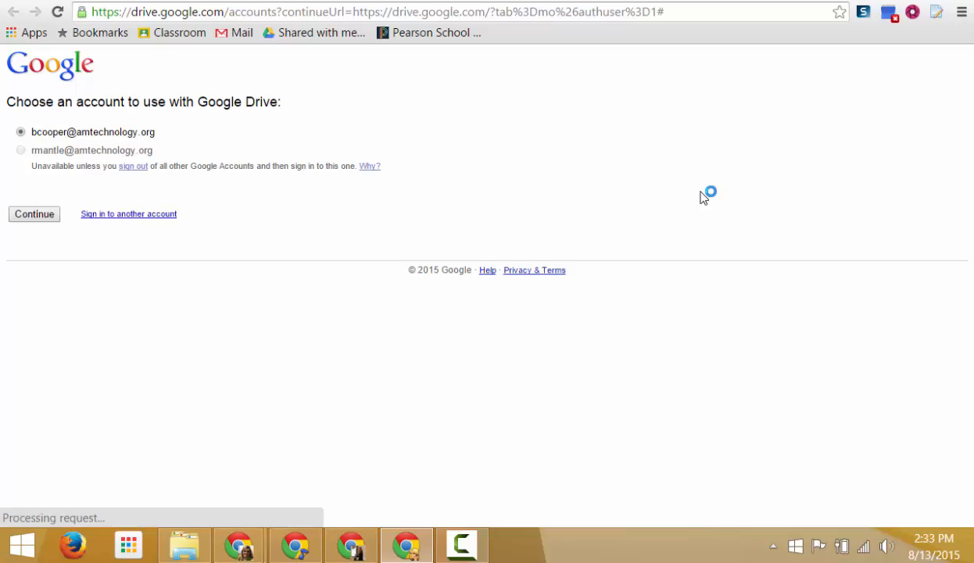
{"action": "left_click", "coordinate": [22, 219]}
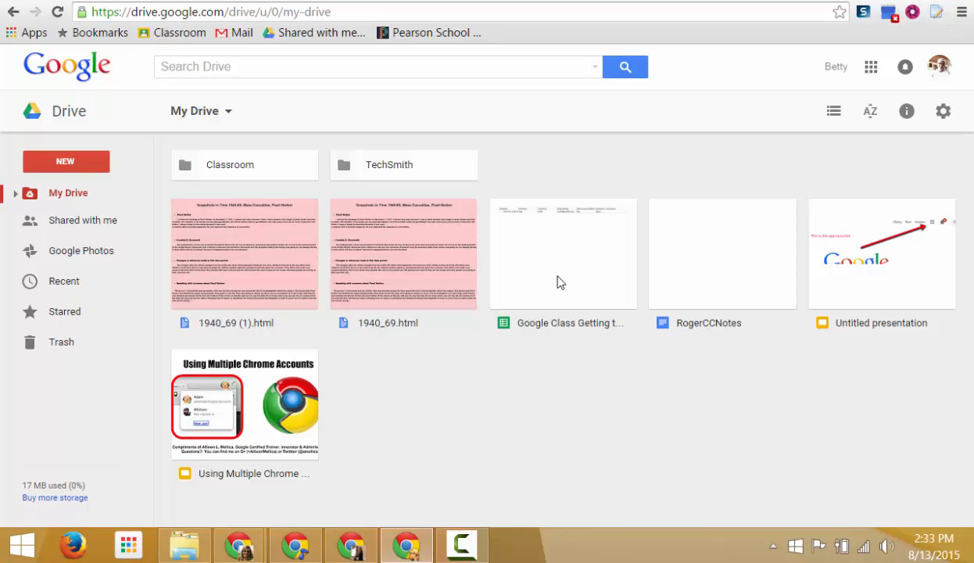
Flip through another profile window's tabs, from the KEWL document to the Fresno Bootcamp Logins spreadsheet.
{"action": "left_click", "coordinate": [368, 552]}
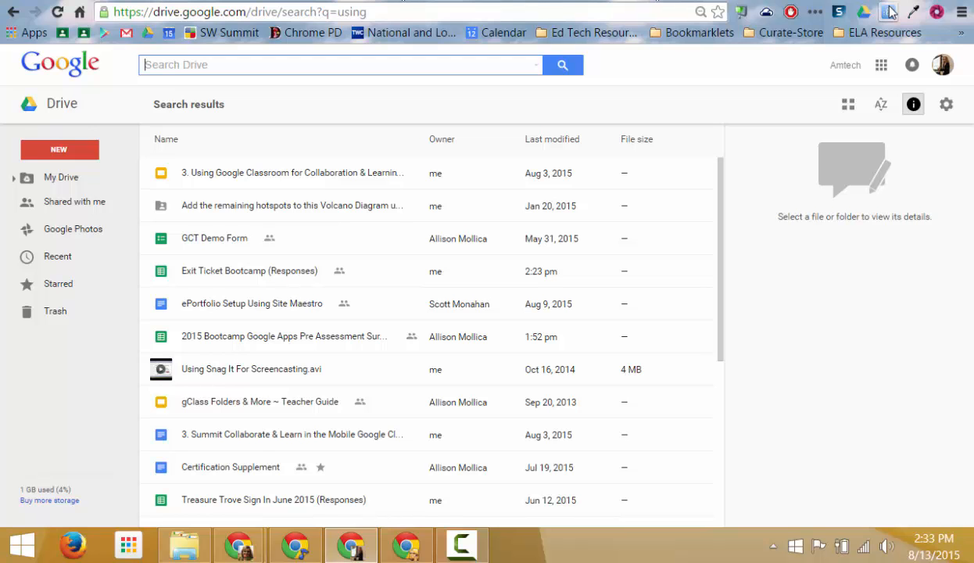
{"action": "left_click", "coordinate": [240, 65]}
{"action": "left_click", "coordinate": [270, 0]}
{"action": "left_click", "coordinate": [233, 0]}
{"action": "left_click", "coordinate": [214, 0]}
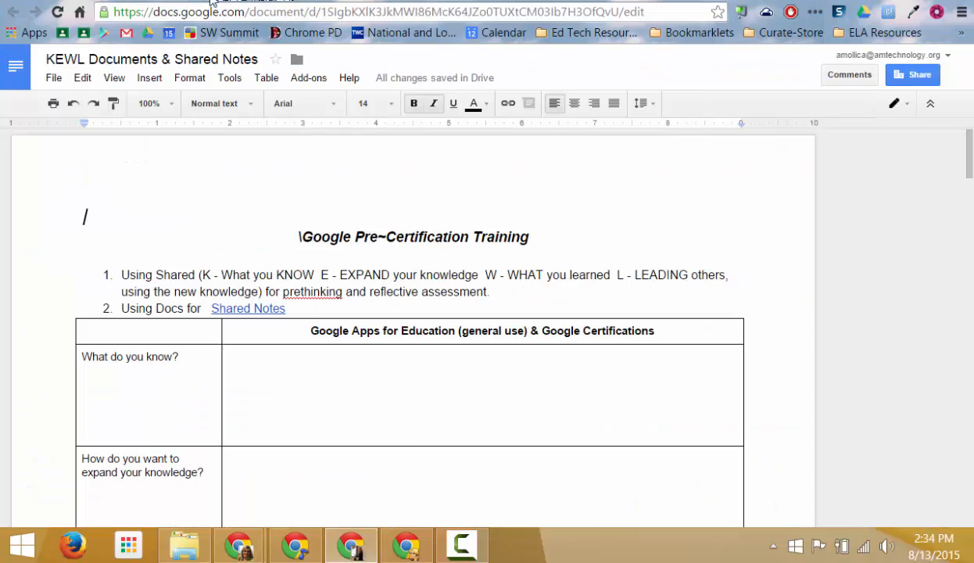
{"action": "left_click", "coordinate": [196, 0]}
{"action": "left_click", "coordinate": [154, 0]}
{"action": "left_click", "coordinate": [130, 0]}
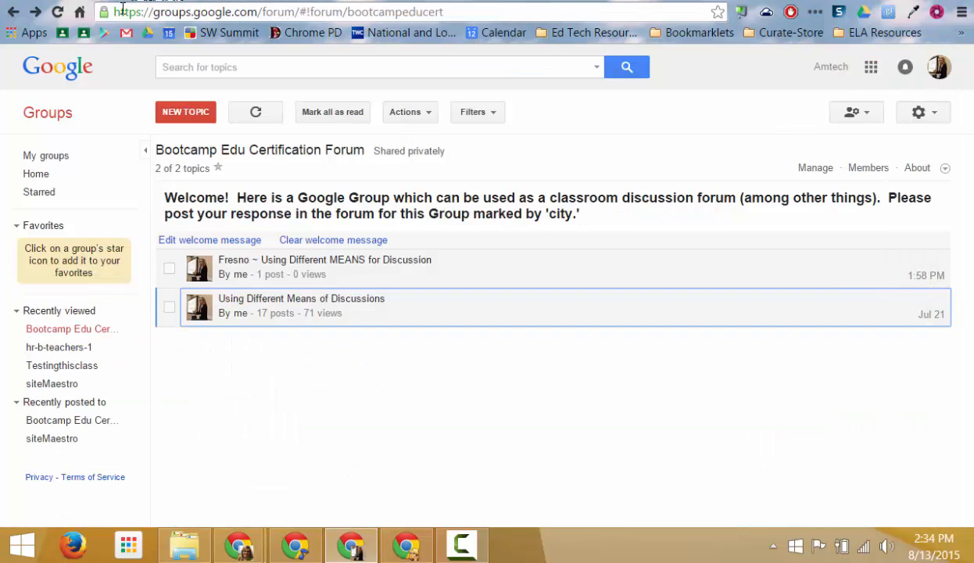
{"action": "left_click", "coordinate": [113, 0]}
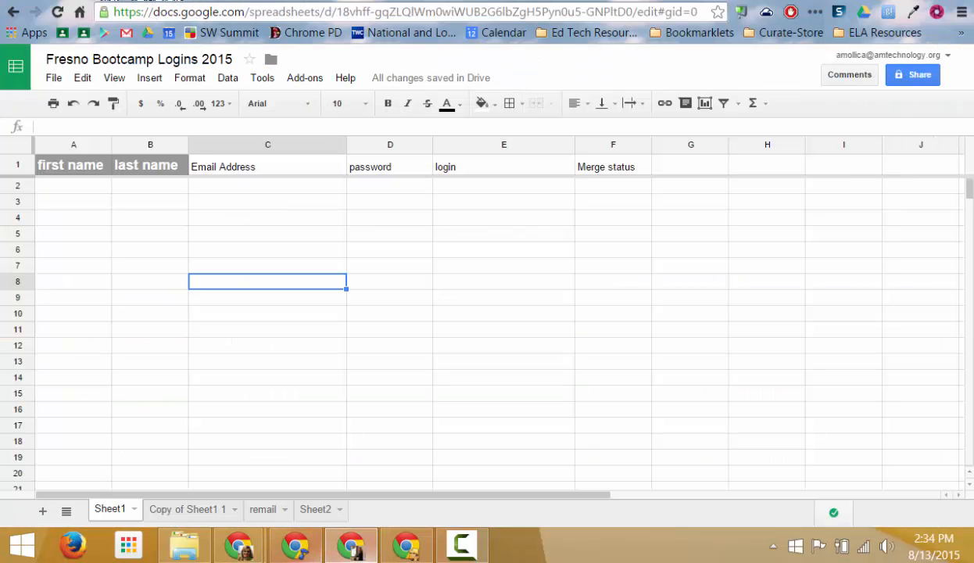
Bring the Gmail inbox window forward and cycle its Twitter, Play Music and Keep tabs.
{"action": "mouse_move", "coordinate": [238, 544]}
{"action": "left_click", "coordinate": [231, 501]}
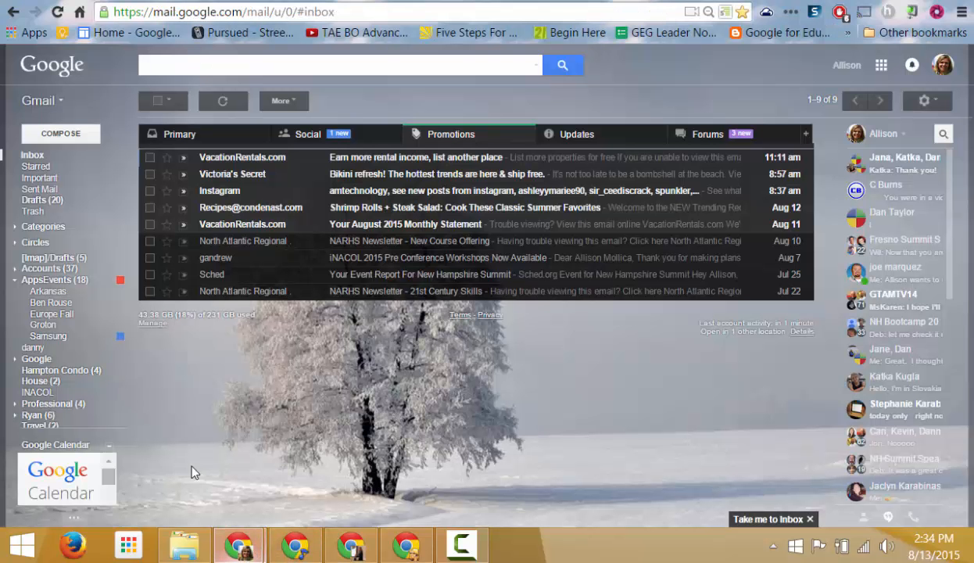
{"action": "left_click", "coordinate": [87, 0]}
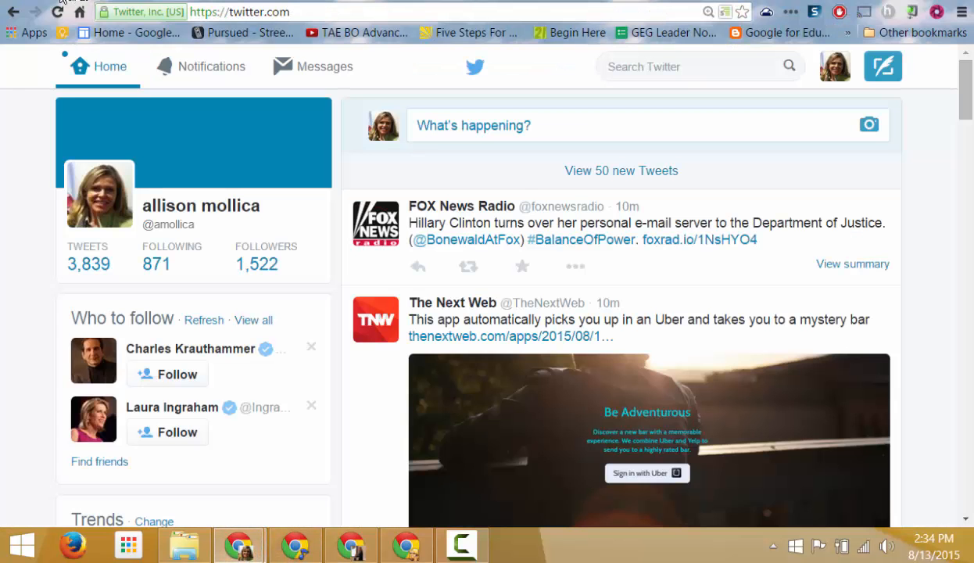
{"action": "left_click", "coordinate": [59, 0]}
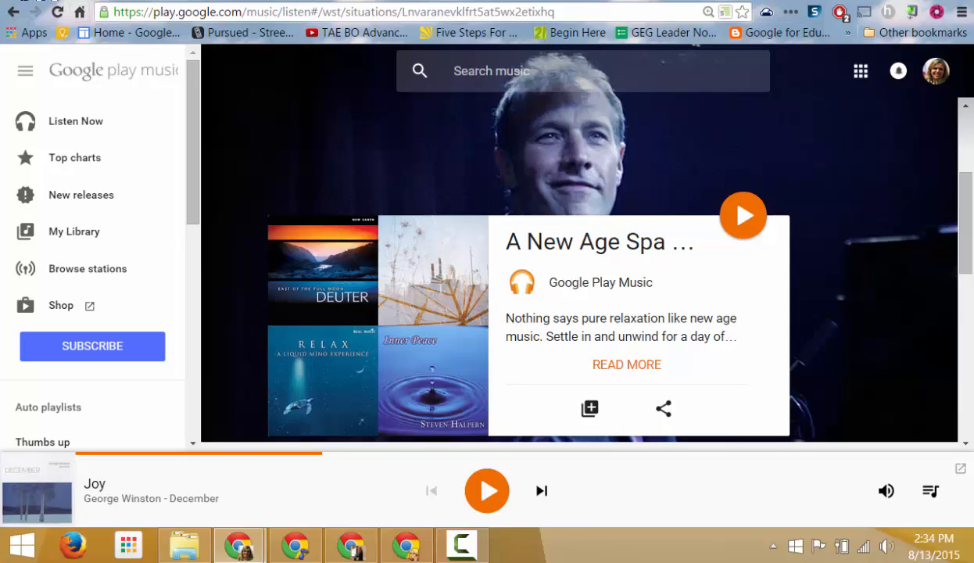
{"action": "left_click", "coordinate": [209, 0]}
{"action": "left_click", "coordinate": [28, 0]}
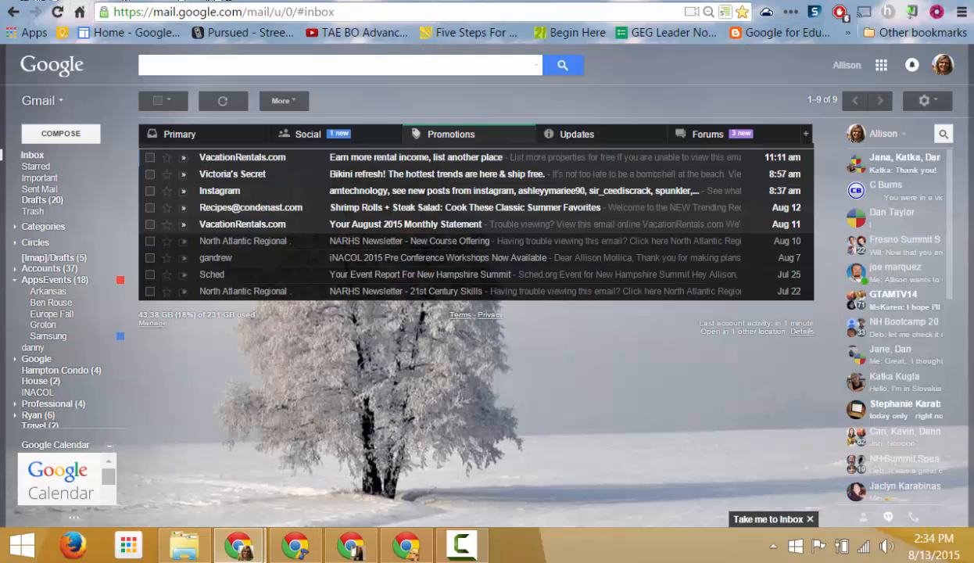
View the Treasure Trove and Gmail drafts tabs, then the PD Day survey window.
{"action": "left_click", "coordinate": [359, 549]}
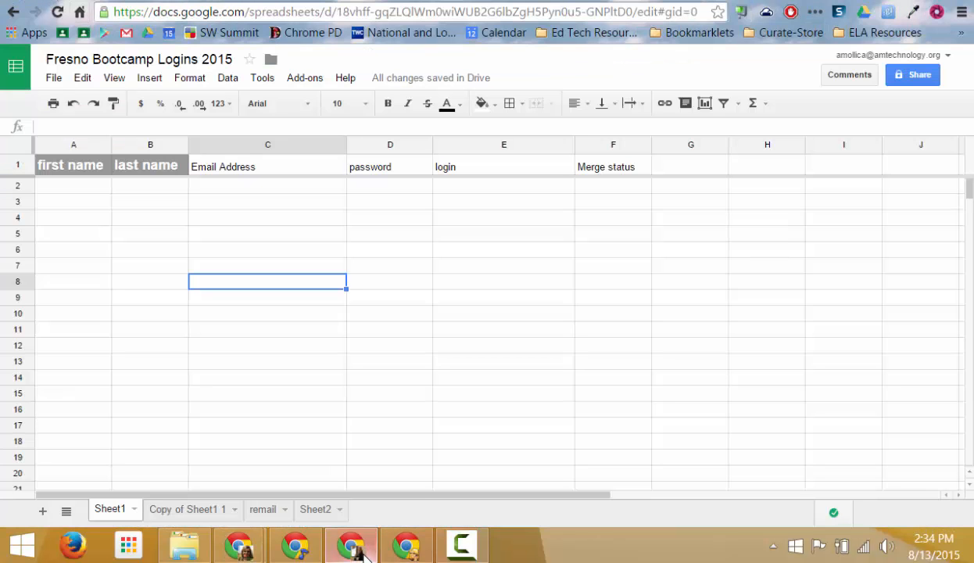
{"action": "left_click", "coordinate": [233, 0]}
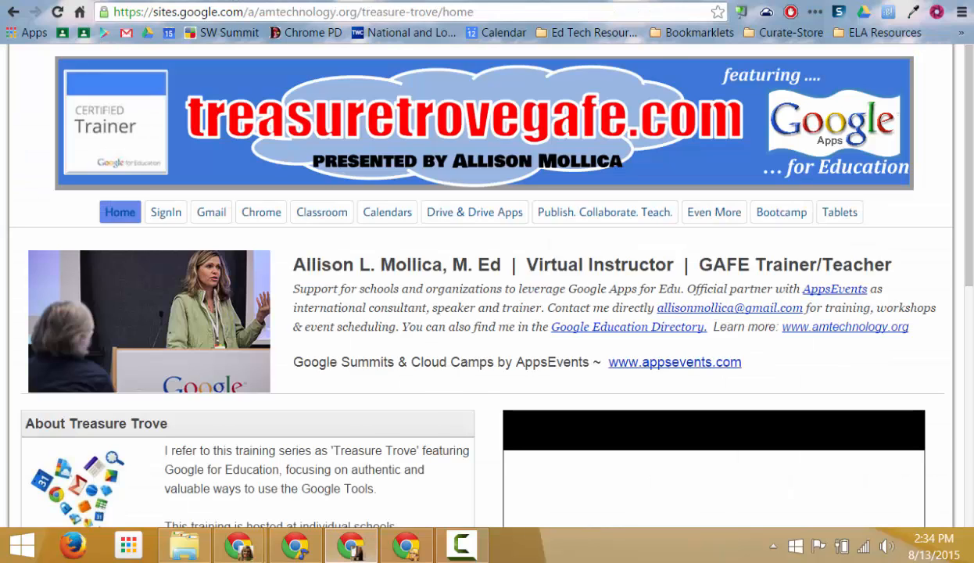
{"action": "left_click", "coordinate": [133, 0]}
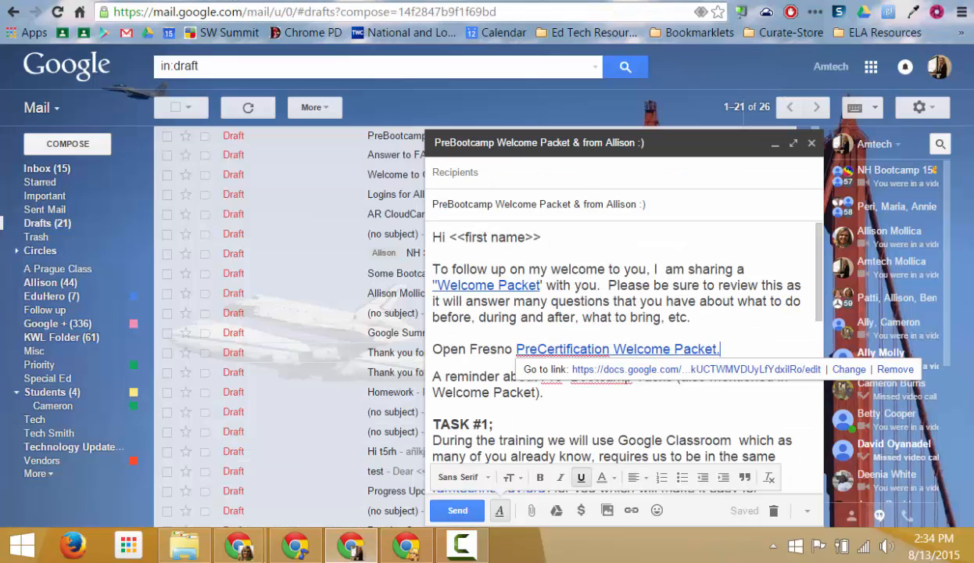
{"action": "left_click", "coordinate": [285, 558]}
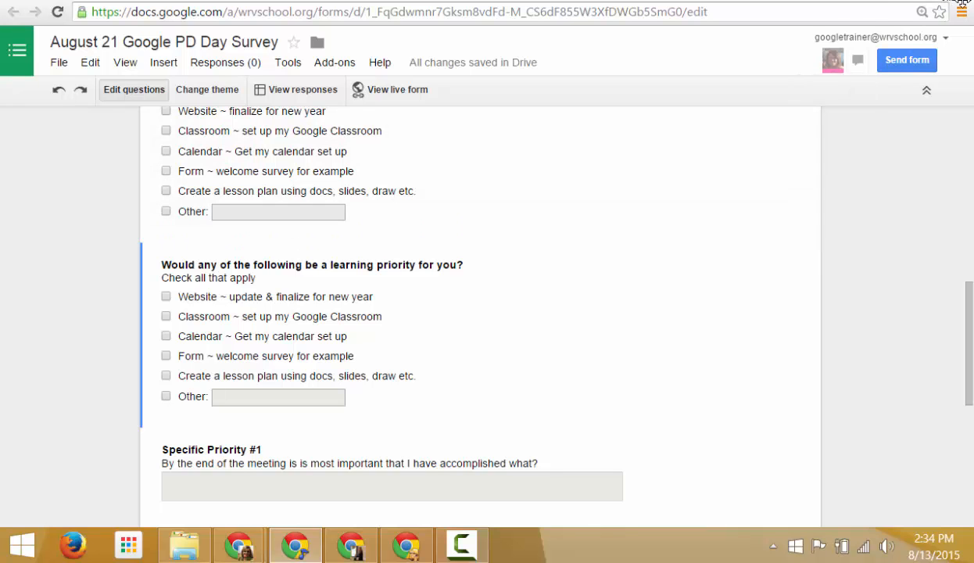
Review the Chrome profile list from the title-bar profile button, dismiss it, and return to My Drive.
{"action": "mouse_move", "coordinate": [969, 2]}
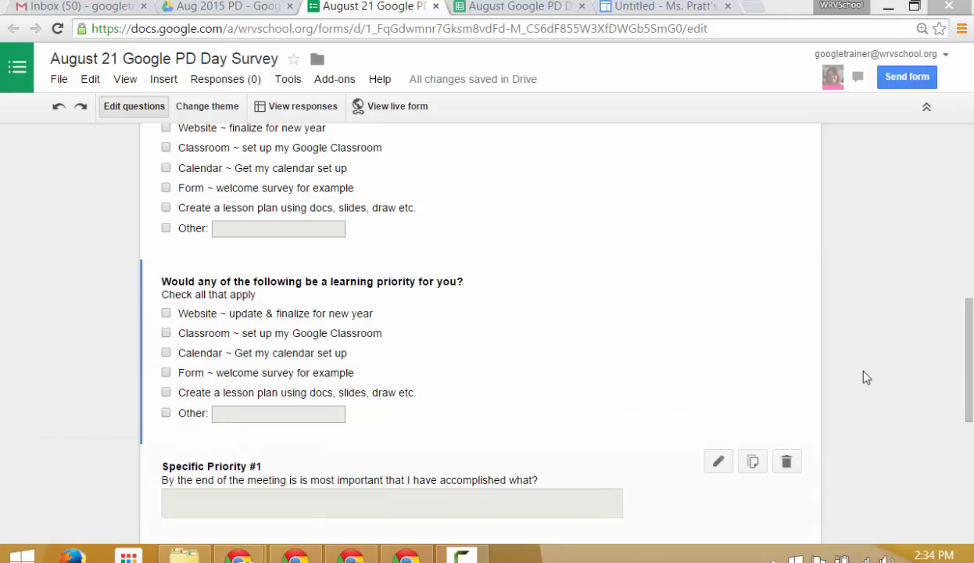
{"action": "right_click", "coordinate": [838, 7]}
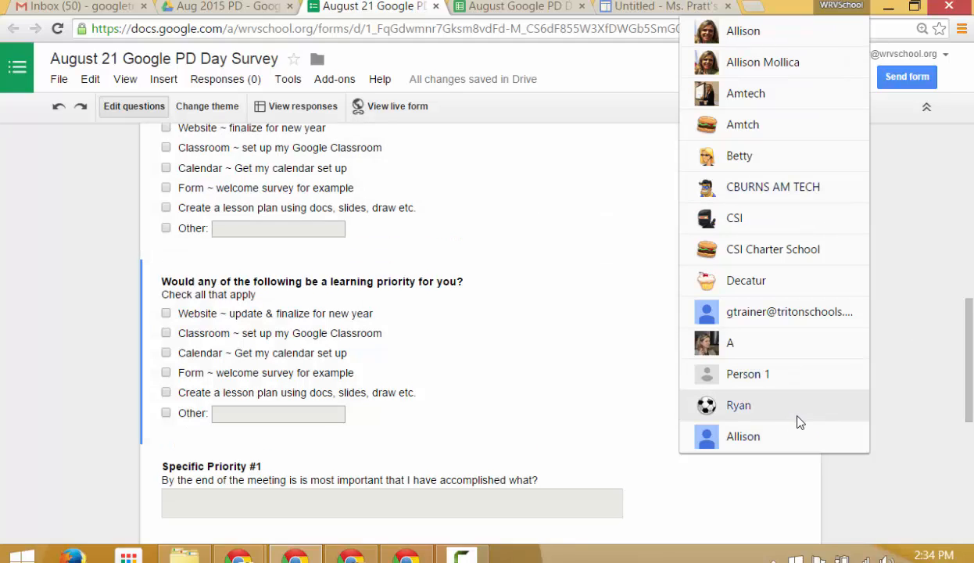
{"action": "left_click", "coordinate": [621, 245]}
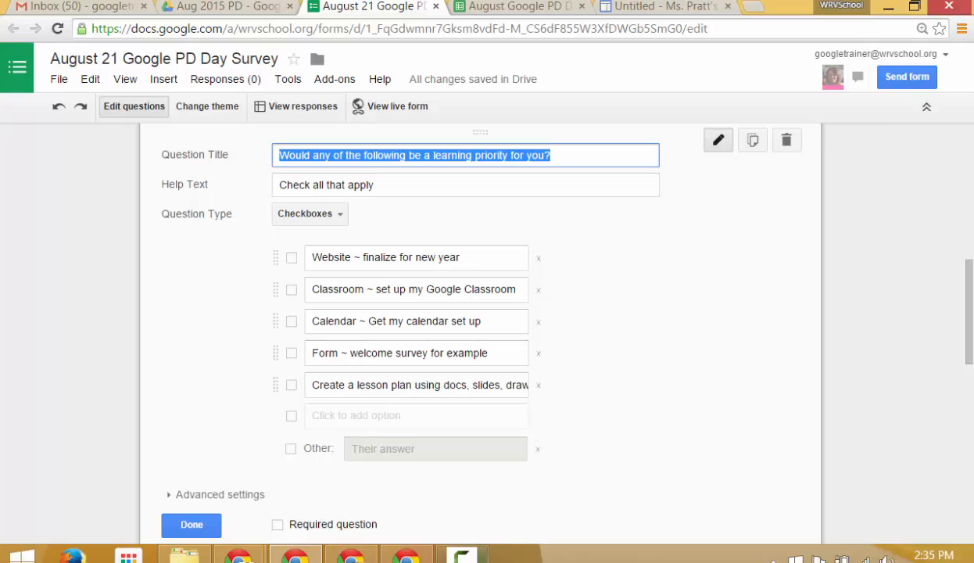
{"action": "left_click", "coordinate": [414, 556]}
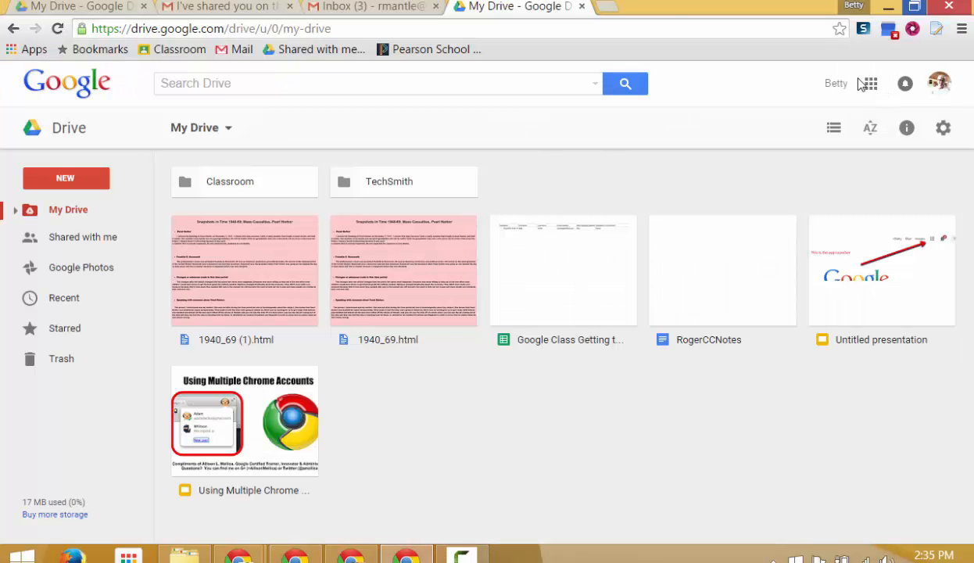
{"action": "left_click", "coordinate": [853, 7]}
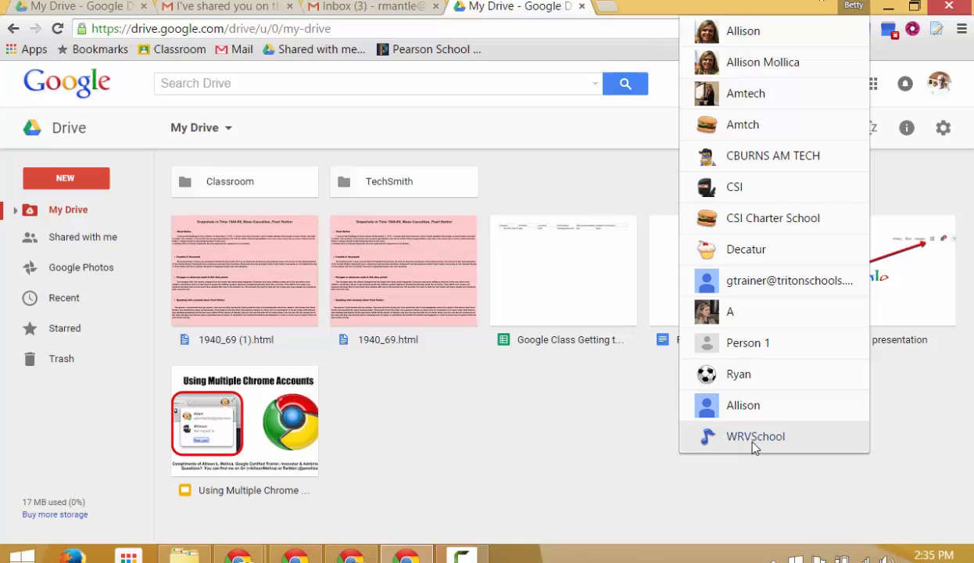
{"action": "left_click", "coordinate": [918, 443]}
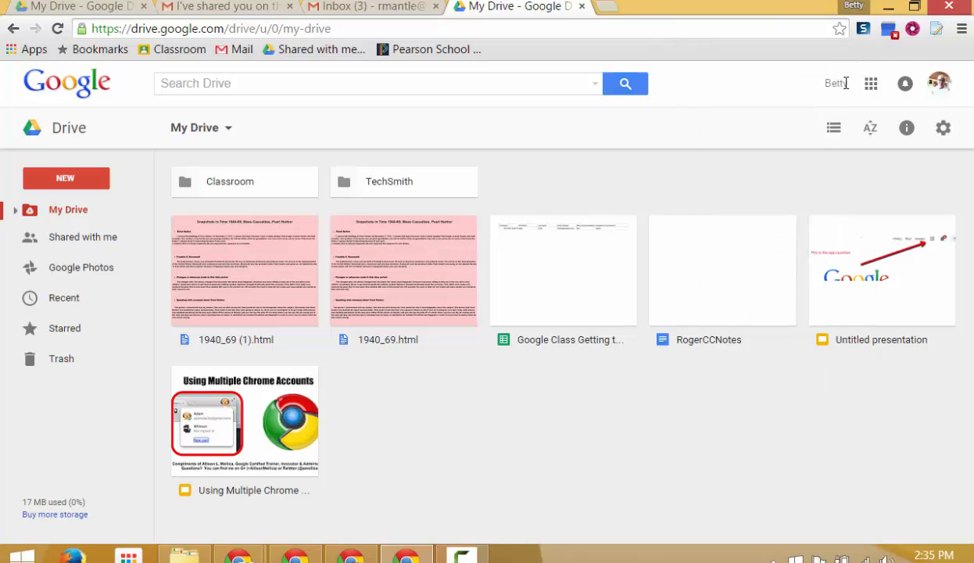
{"action": "left_click", "coordinate": [939, 83]}
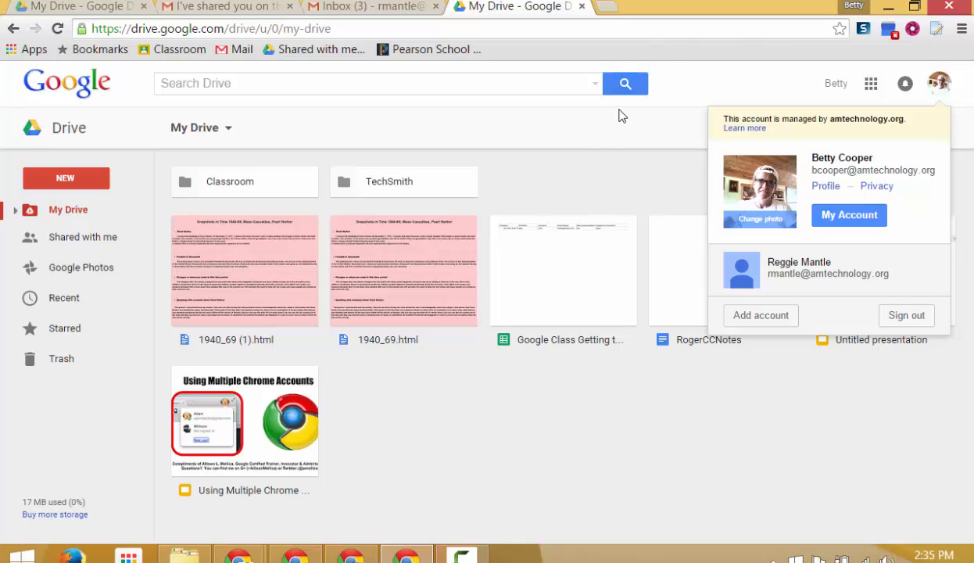
Sign out and remove the second account from the account chooser.
{"action": "left_click", "coordinate": [895, 313]}
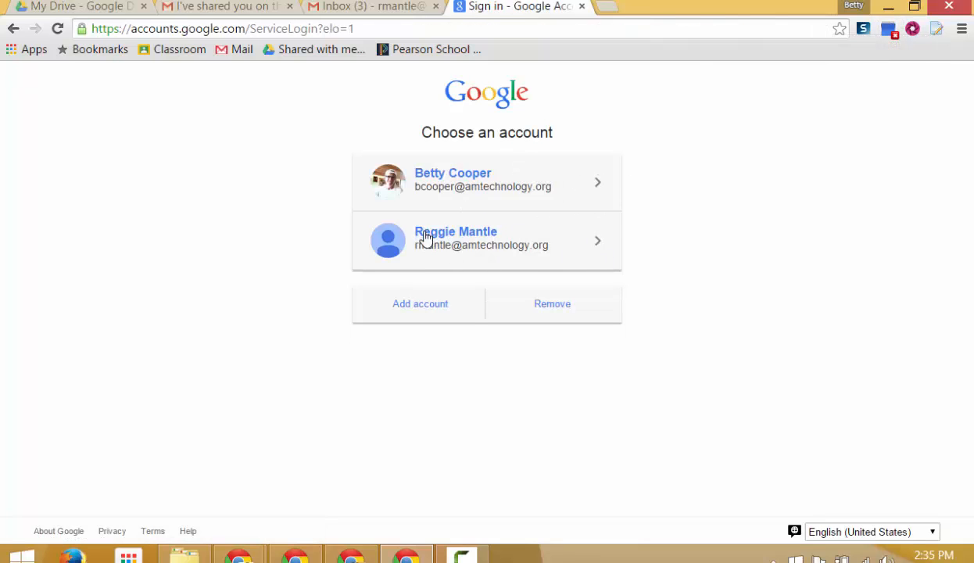
{"action": "left_click", "coordinate": [541, 303]}
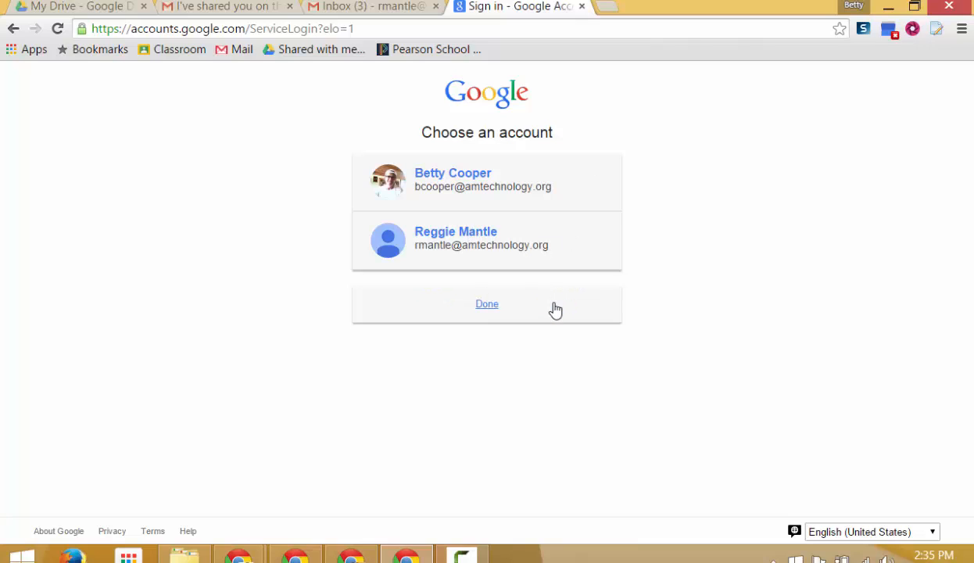
{"action": "left_click", "coordinate": [597, 243]}
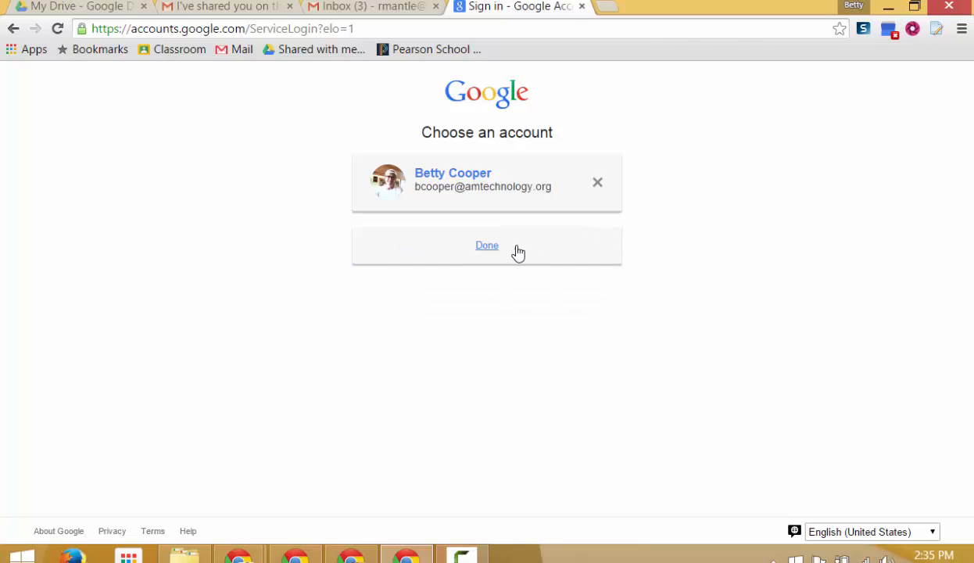
{"action": "left_click", "coordinate": [479, 247]}
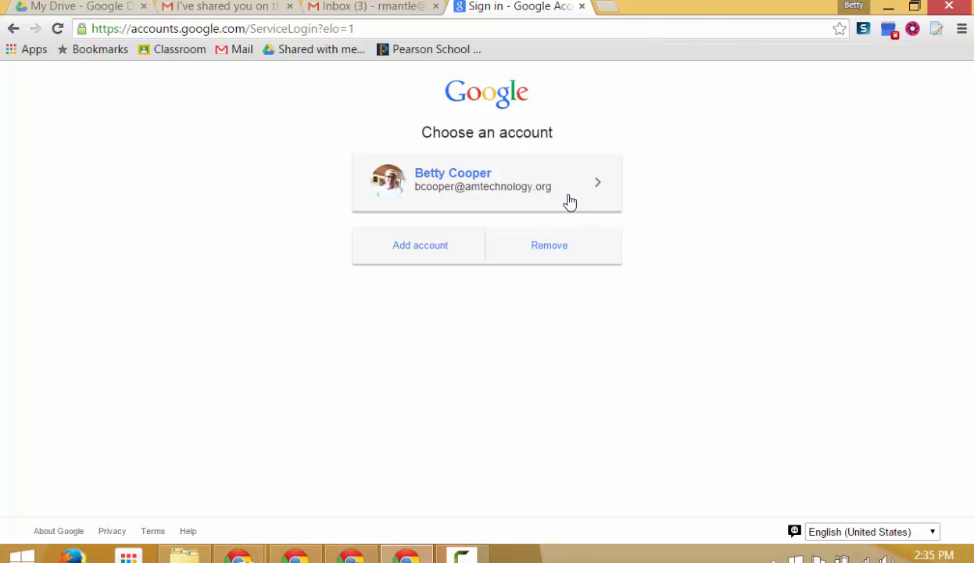
Sign back in with the remaining first account and its password.
{"action": "left_click", "coordinate": [543, 198]}
{"action": "left_click", "coordinate": [459, 410]}
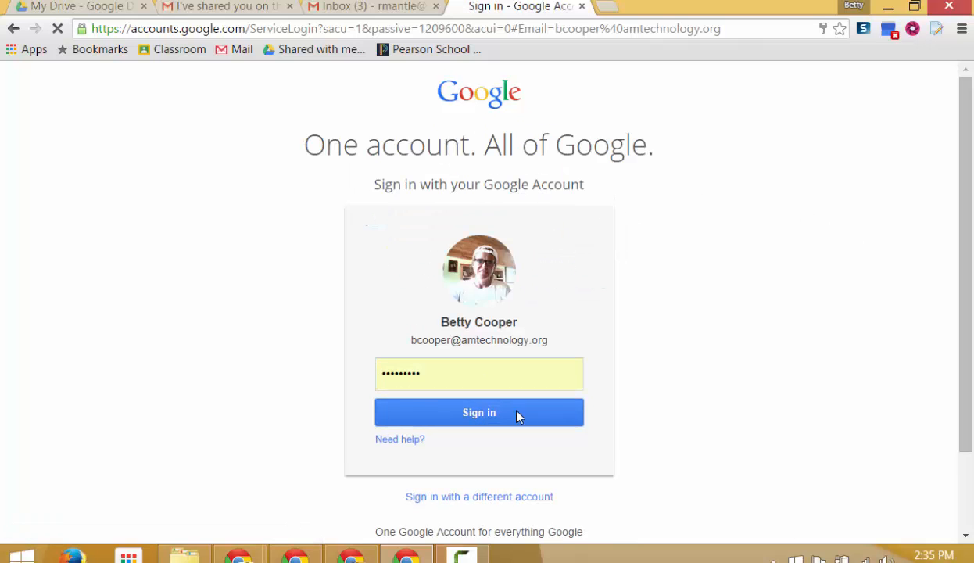
{"action": "left_click_drag", "start_coordinate": [428, 375], "coordinate": [310, 351]}
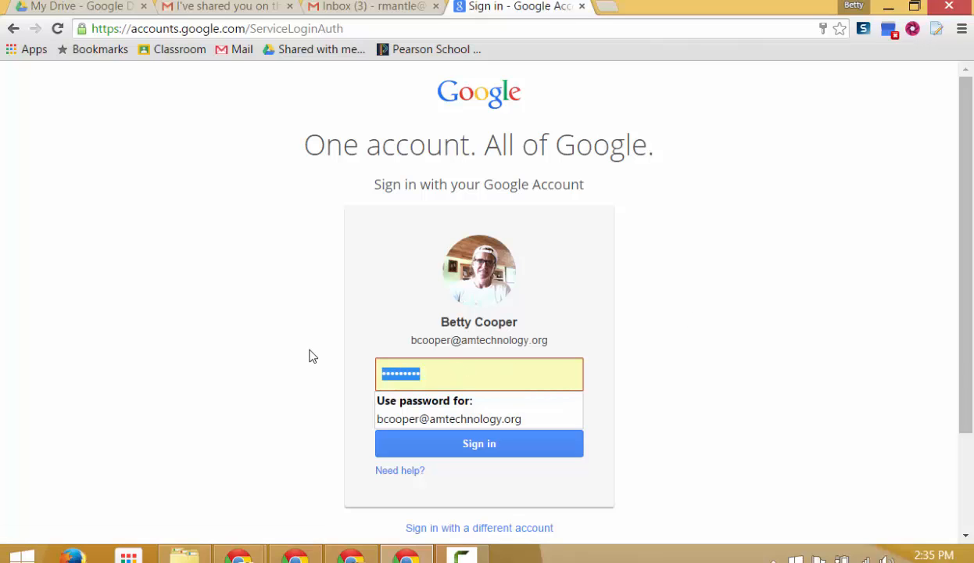
{"action": "type", "text": "•"}
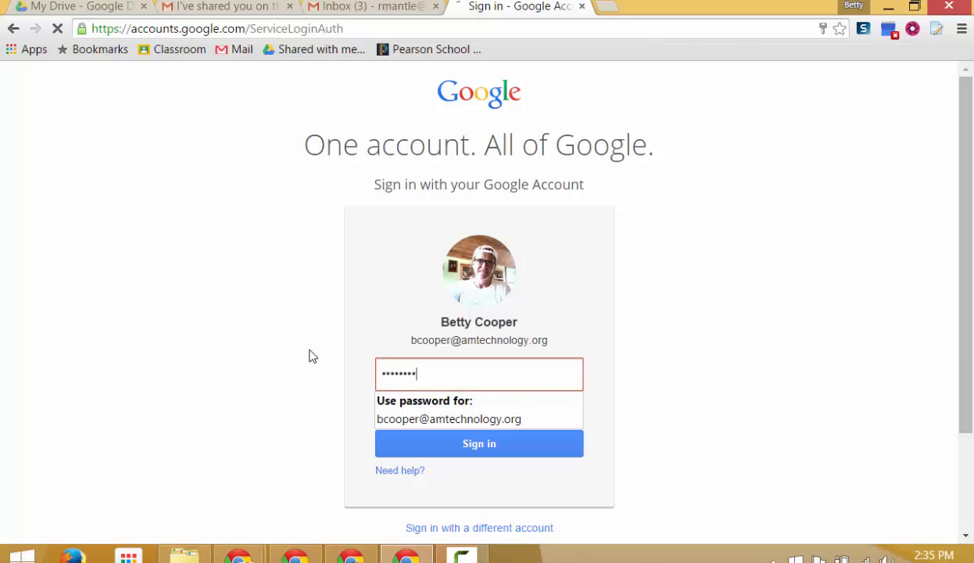
{"action": "key", "text": "Return"}
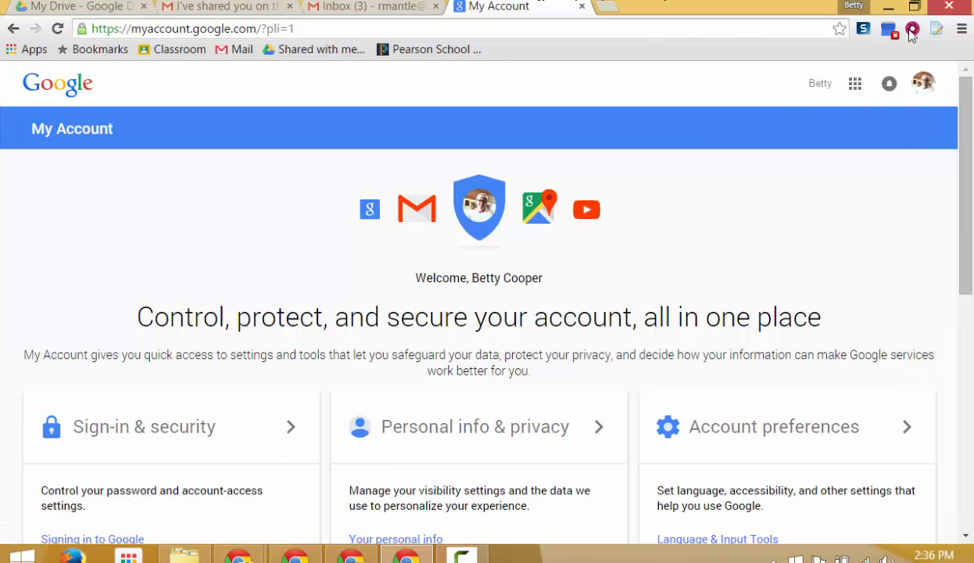
Check the current profile's menu and switch briefly to another Chrome window and back.
{"action": "left_click", "coordinate": [852, 8]}
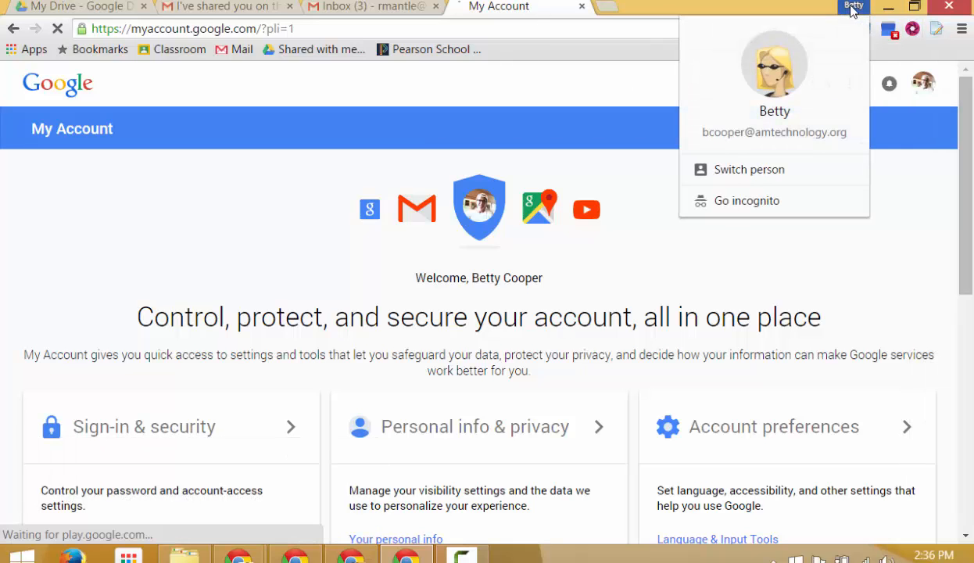
{"action": "left_click", "coordinate": [525, 89]}
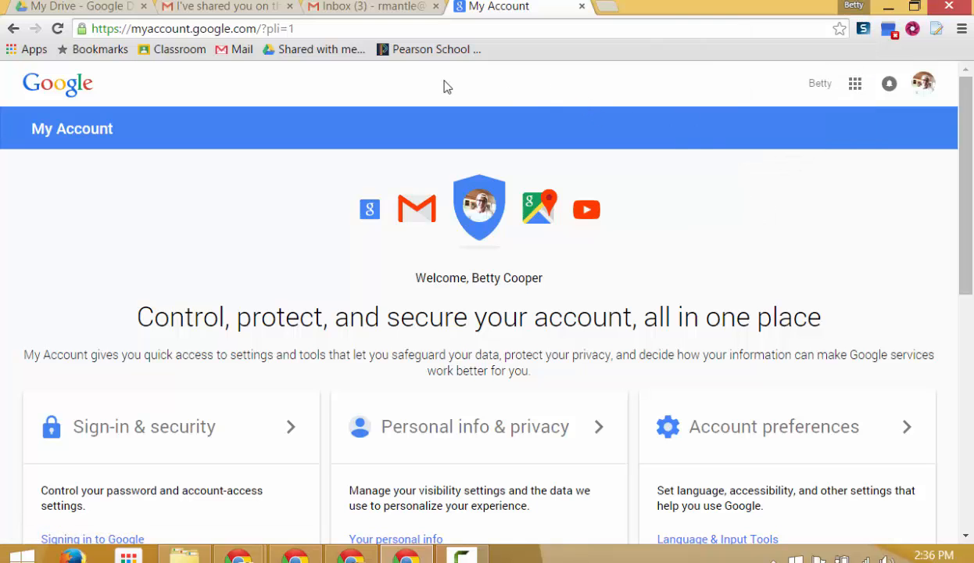
{"action": "left_click", "coordinate": [406, 556]}
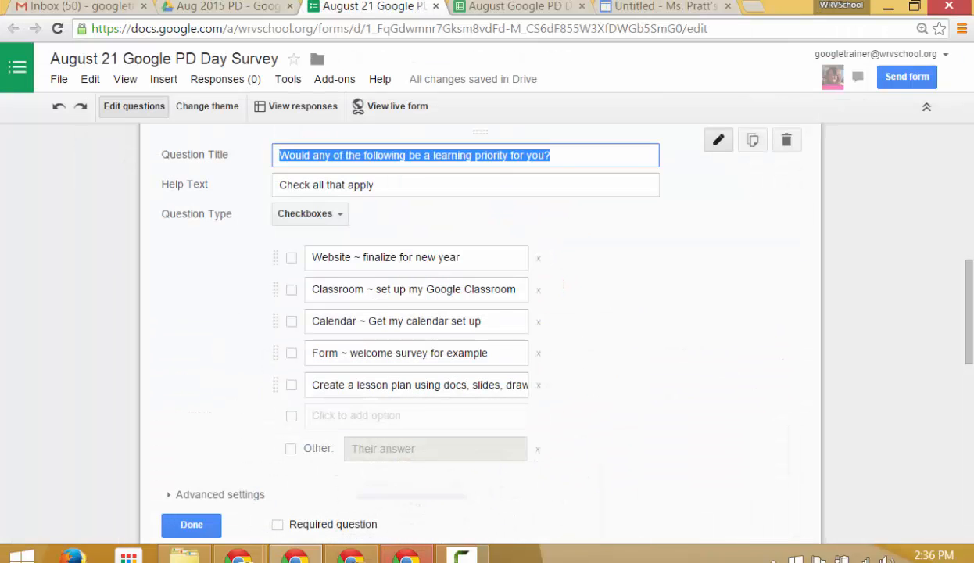
{"action": "left_click", "coordinate": [350, 556]}
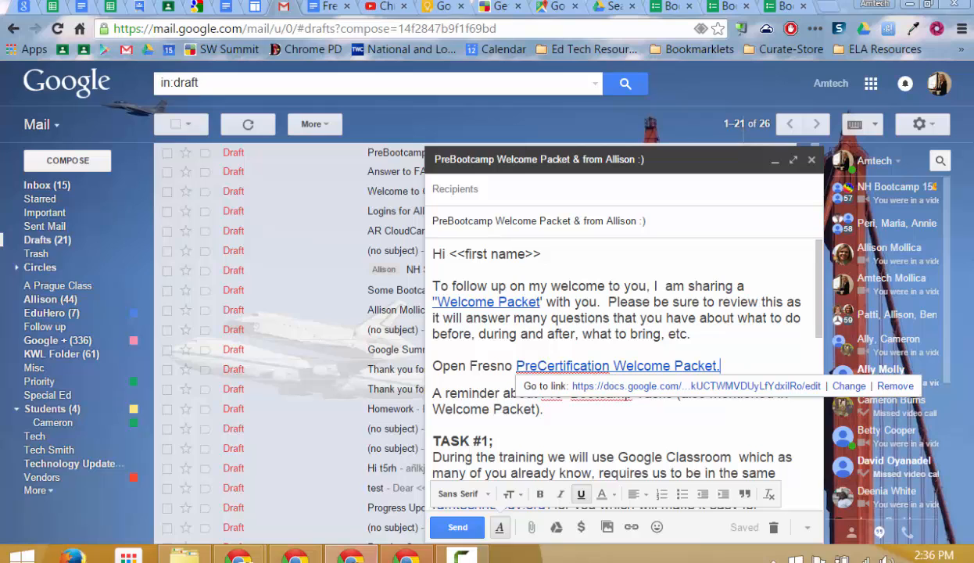
{"action": "left_click", "coordinate": [406, 556]}
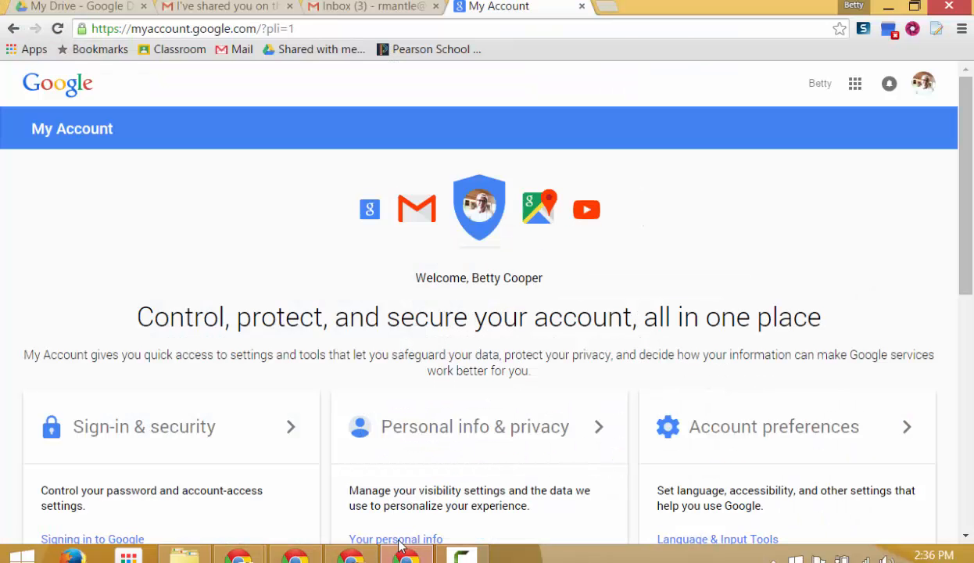
Review the list of all Chrome profiles, then bring up the browser's main menu.
{"action": "left_click", "coordinate": [852, 10]}
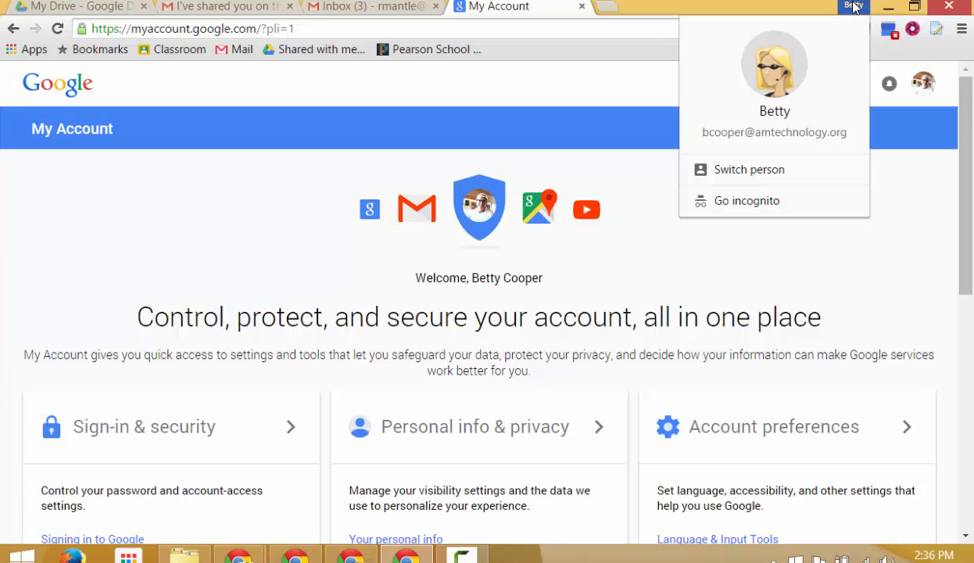
{"action": "left_click", "coordinate": [854, 7]}
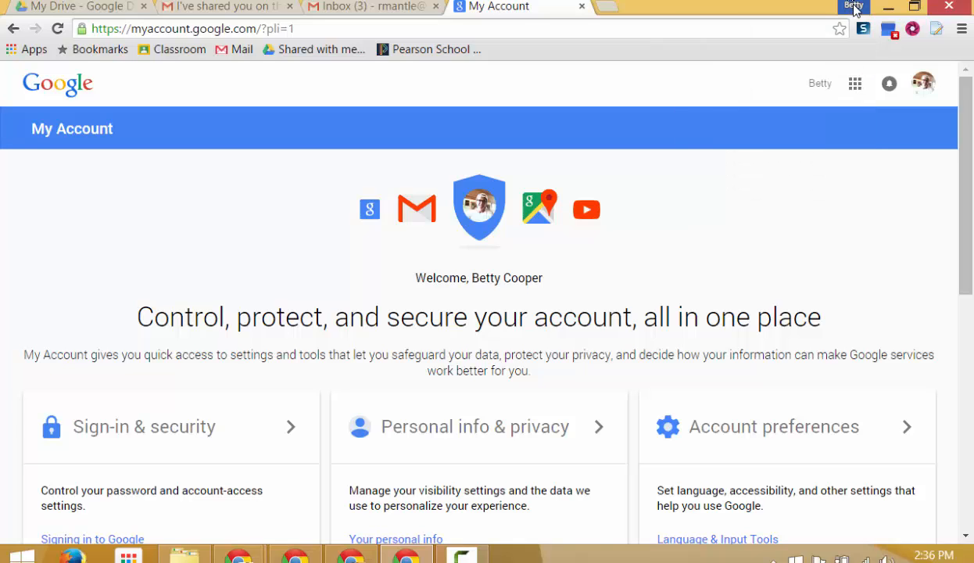
{"action": "left_click", "coordinate": [854, 7]}
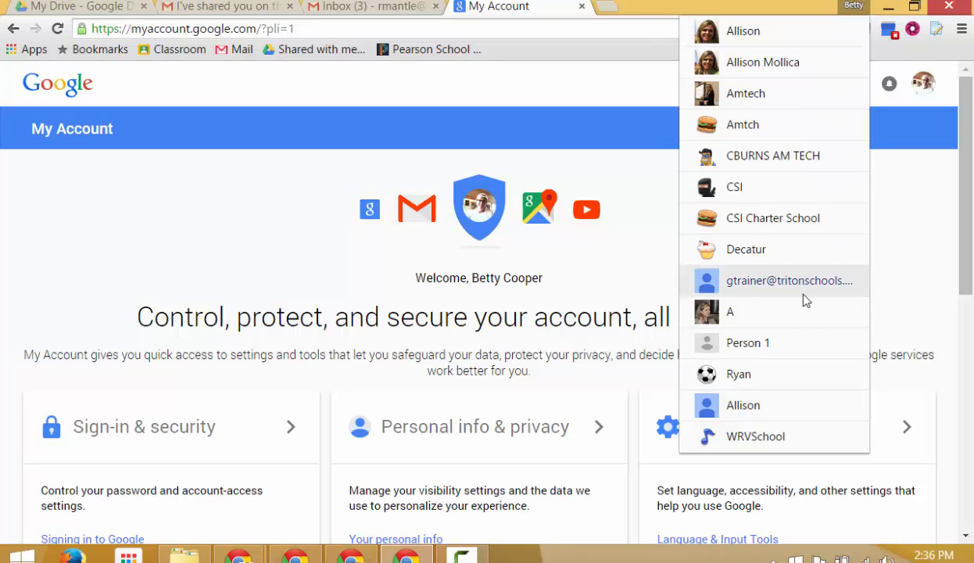
{"action": "left_click", "coordinate": [854, 9]}
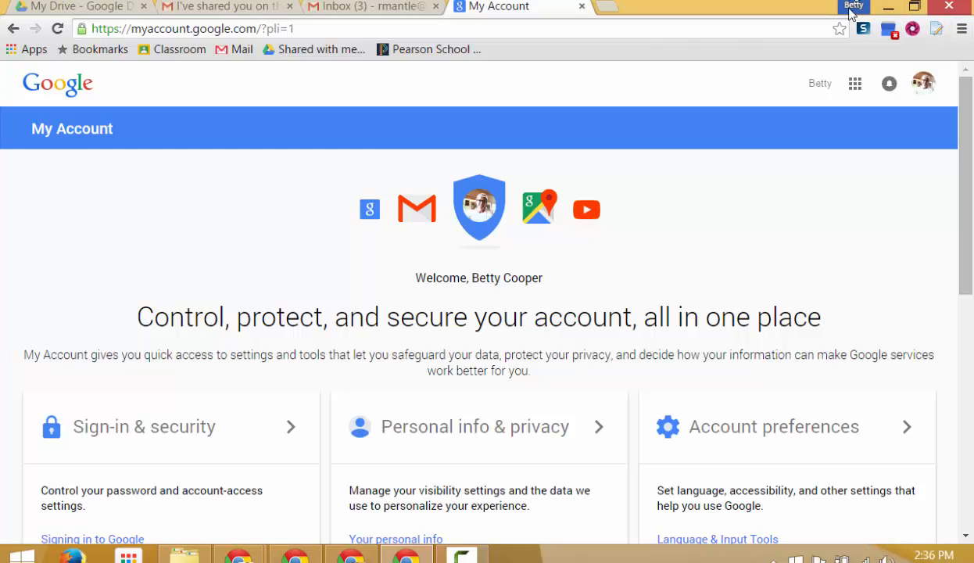
{"action": "left_click", "coordinate": [962, 30]}
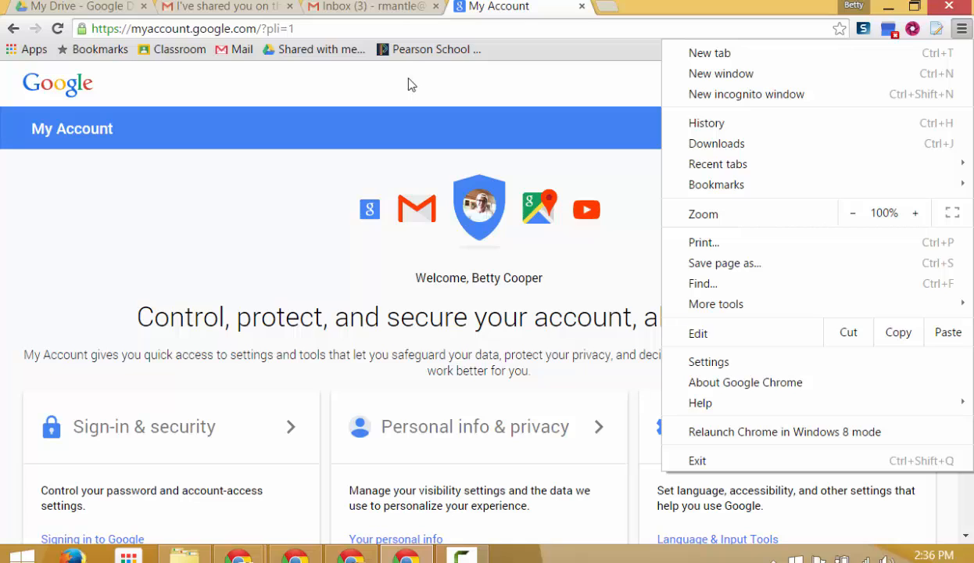
Close the Gmail inbox tab and open Chrome Settings, scrolled down to the People section.
{"action": "left_click", "coordinate": [436, 12]}
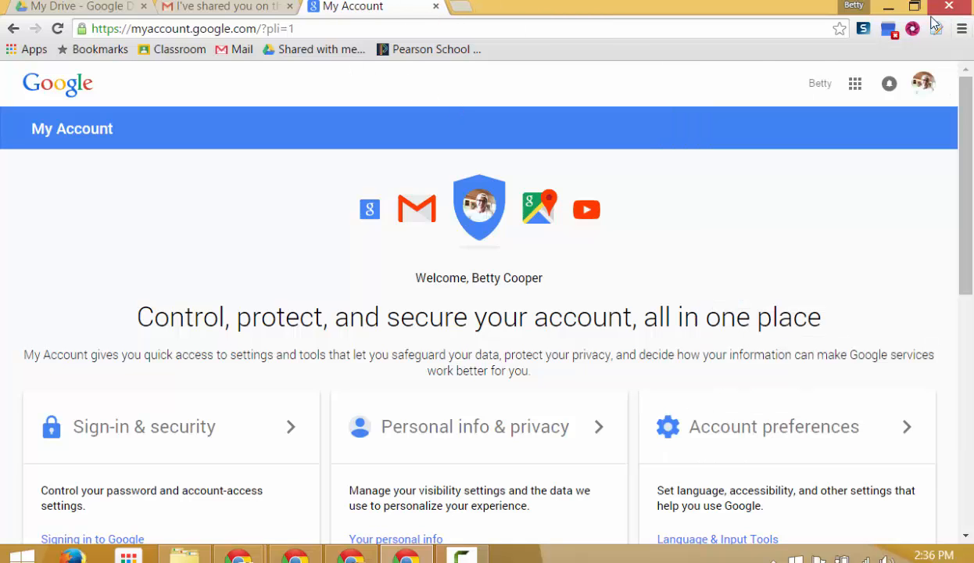
{"action": "left_click", "coordinate": [961, 29]}
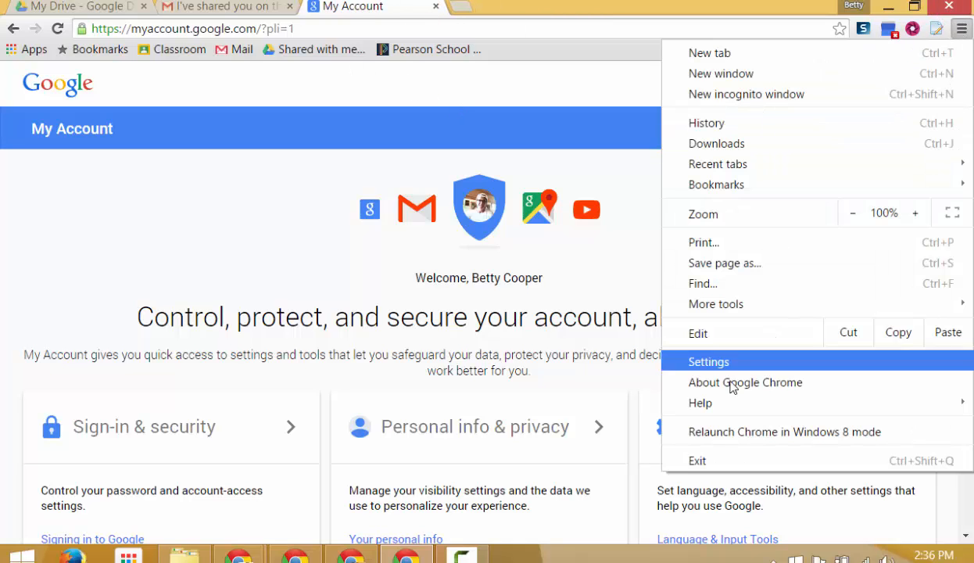
{"action": "left_click", "coordinate": [707, 362]}
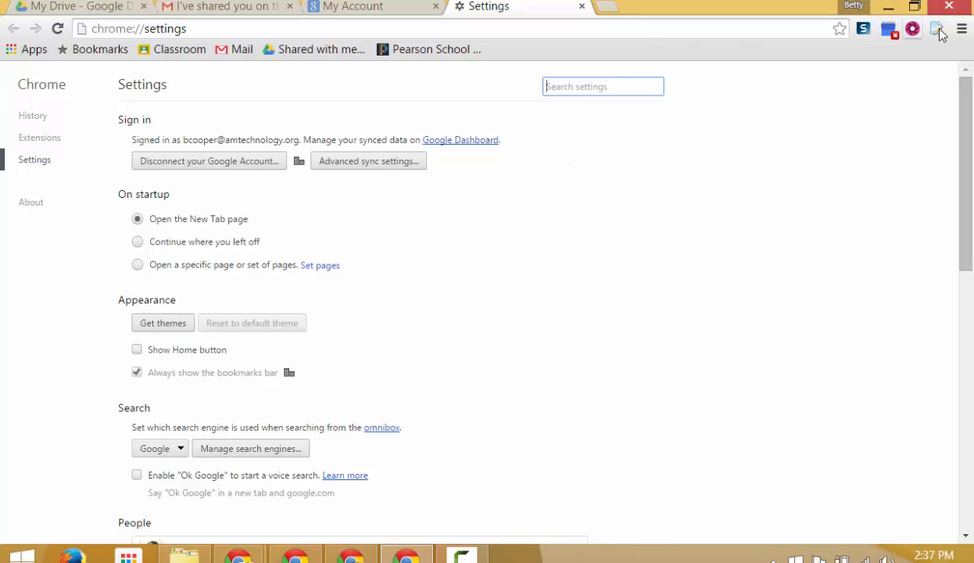
{"action": "scroll", "coordinate": [674, 167], "scroll_direction": "down", "scroll_amount": 5}
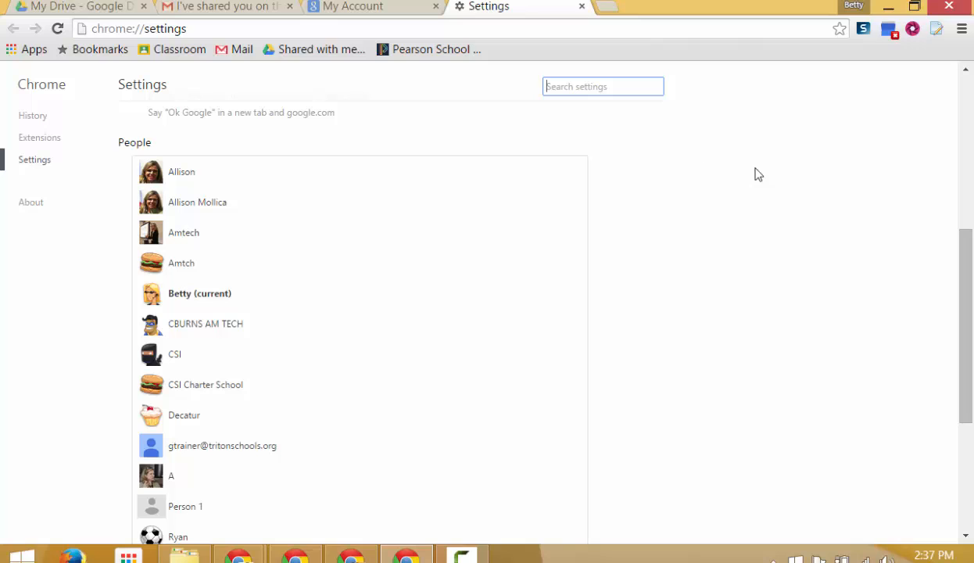
{"action": "scroll", "coordinate": [752, 173], "scroll_direction": "down", "scroll_amount": 3}
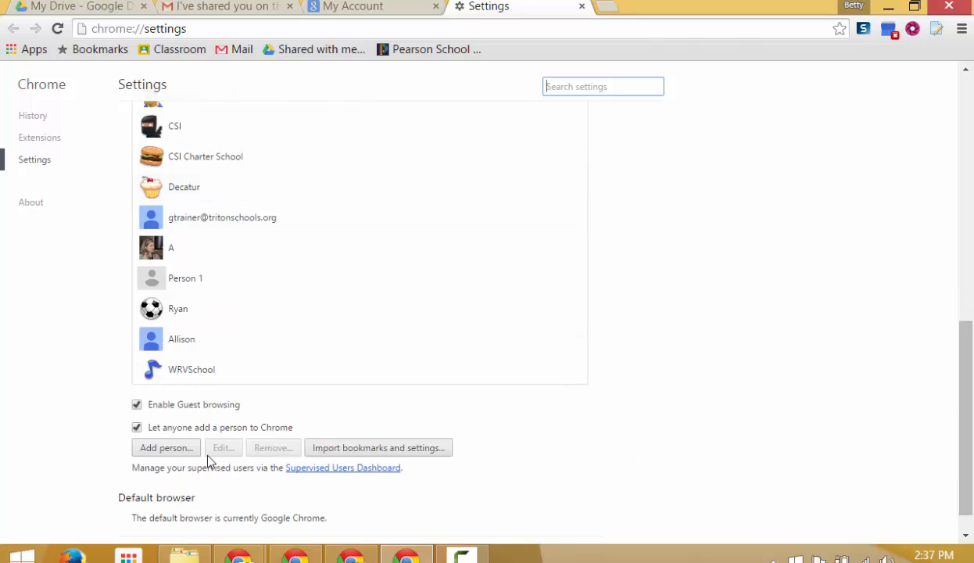
Add a new person with the laughing emoji picture, named after the second account's owner.
{"action": "left_click", "coordinate": [164, 450]}
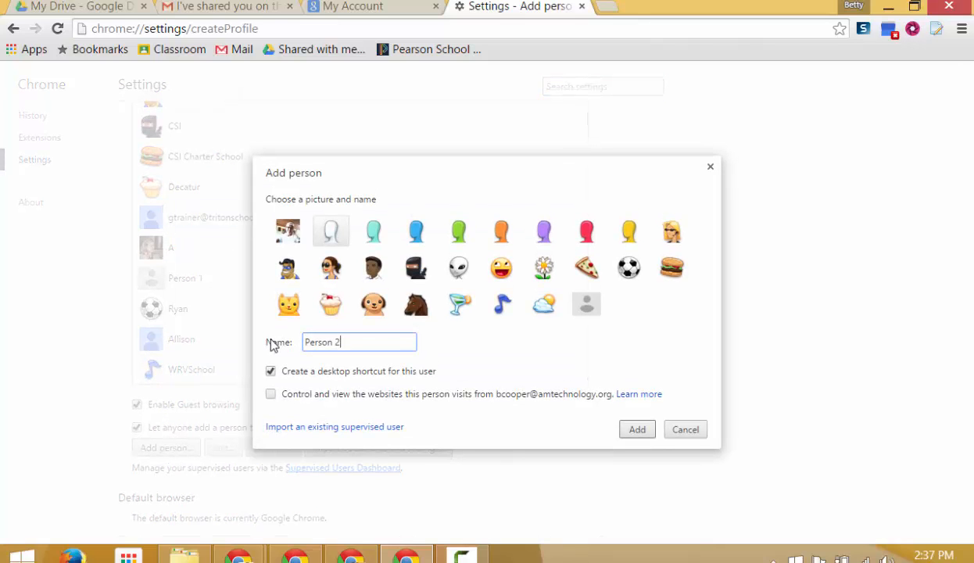
{"action": "left_click", "coordinate": [497, 264]}
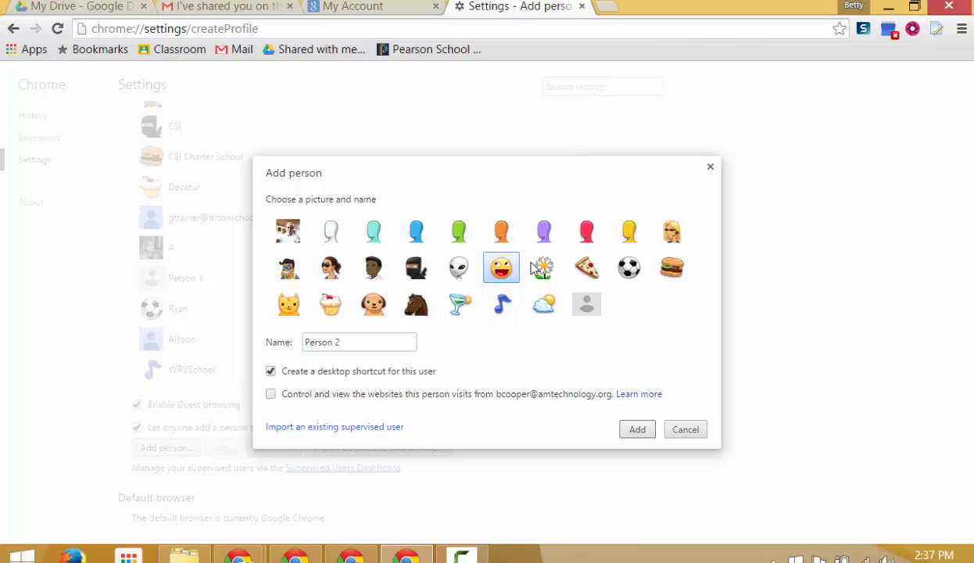
{"action": "left_click", "coordinate": [266, 342]}
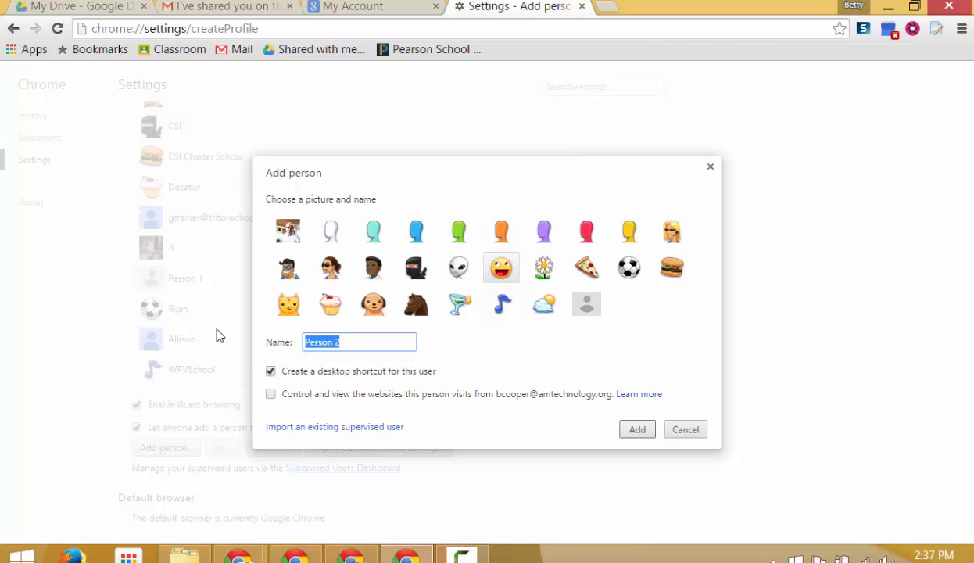
{"action": "type", "text": "Reggie"}
{"action": "left_click", "coordinate": [637, 429]}
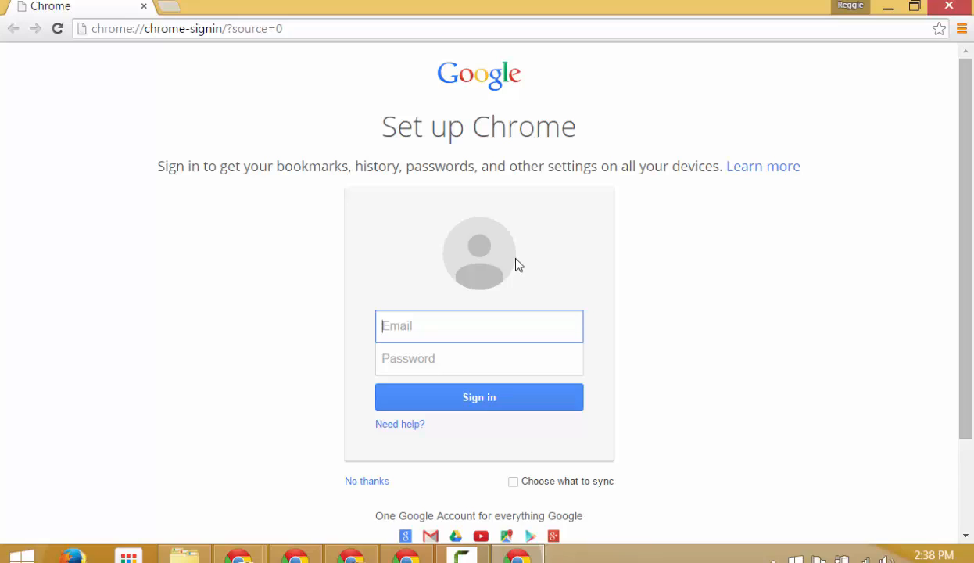
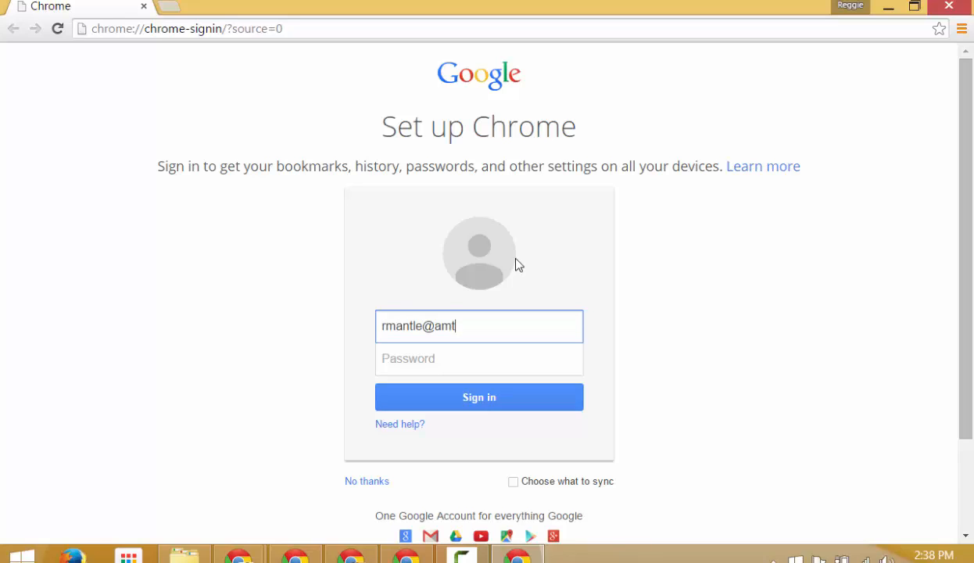
Enter the managed account's e-mail address, correcting a mistyped character.
{"action": "key", "text": "Tab"}
Enter the account password and retype it after the incorrect-password error to sign in.
{"action": "type", "text": "•••••••••"}
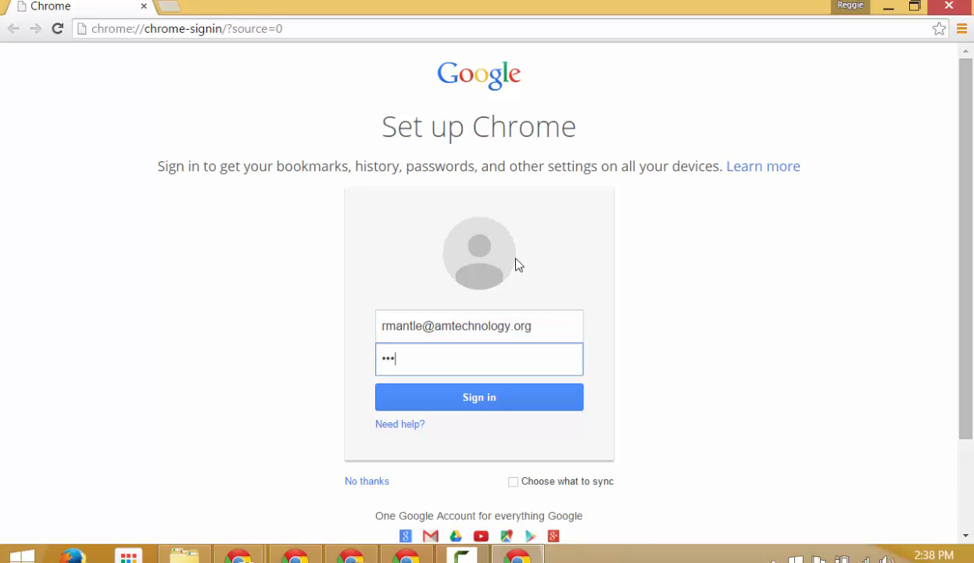
{"action": "key", "text": "Return"}
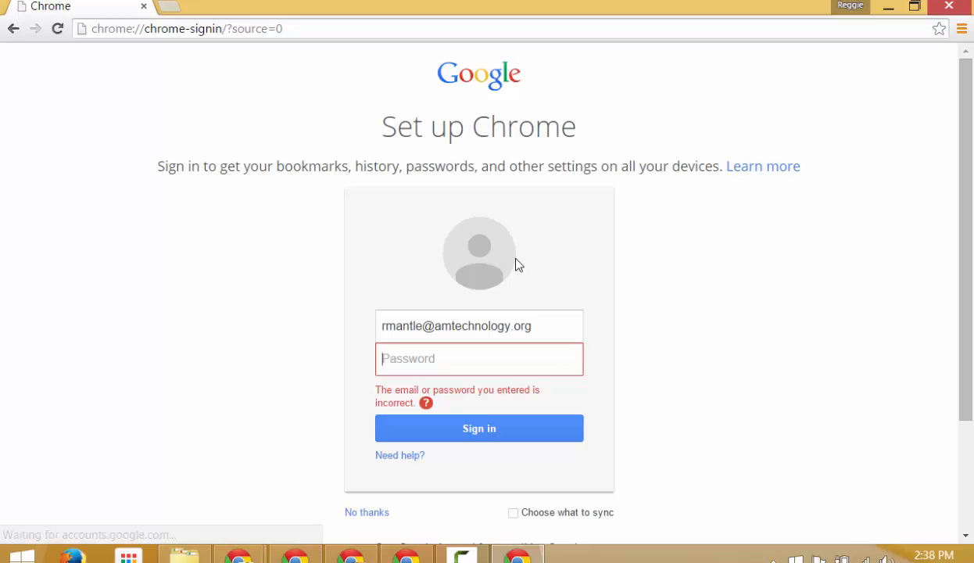
{"action": "type", "text": "••••••"}
{"action": "key", "text": "BackSpace"}
{"action": "key", "text": "BackSpace"}
{"action": "key", "text": "BackSpace"}
{"action": "key", "text": "BackSpace"}
{"action": "key", "text": "BackSpace"}
{"action": "key", "text": "BackSpace"}
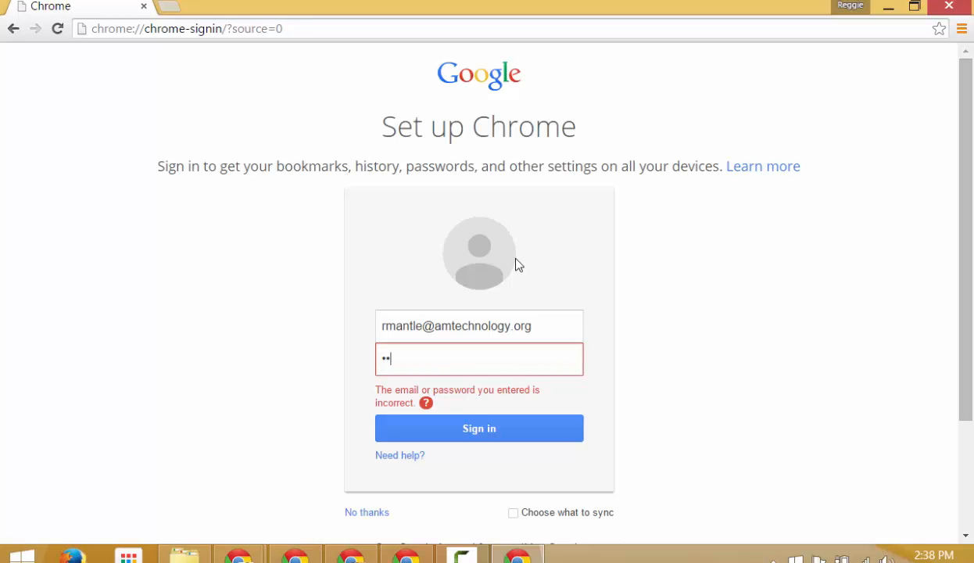
{"action": "type", "text": "•••••••"}
{"action": "key", "text": "Return"}
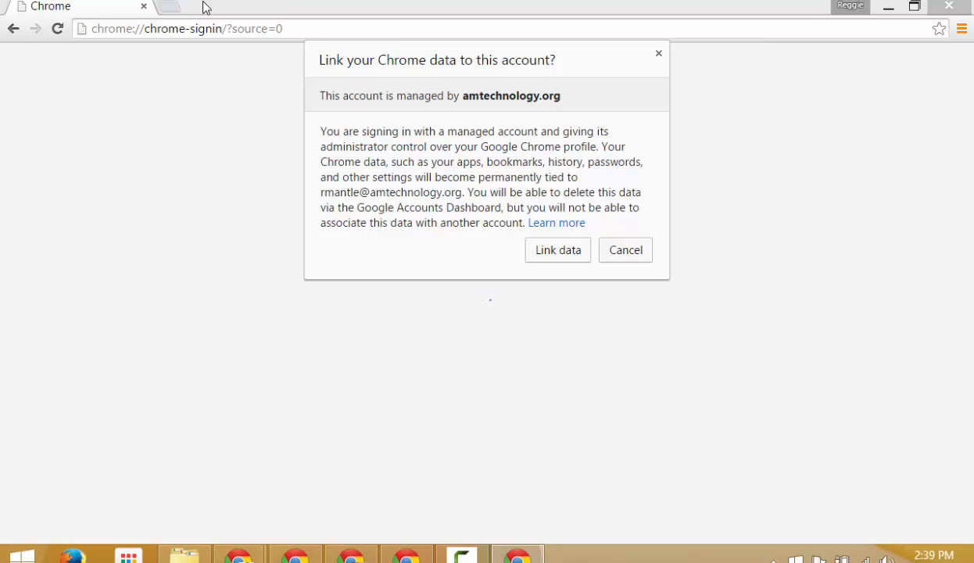
Link this profile's Chrome data to the managed account, then choose Switch person.
{"action": "left_click", "coordinate": [555, 255]}
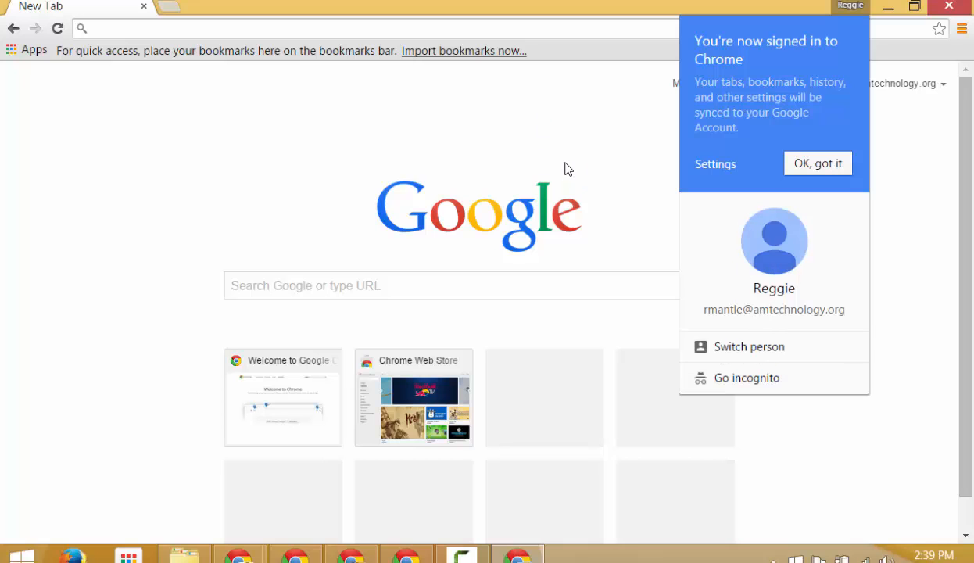
{"action": "left_click", "coordinate": [756, 353]}
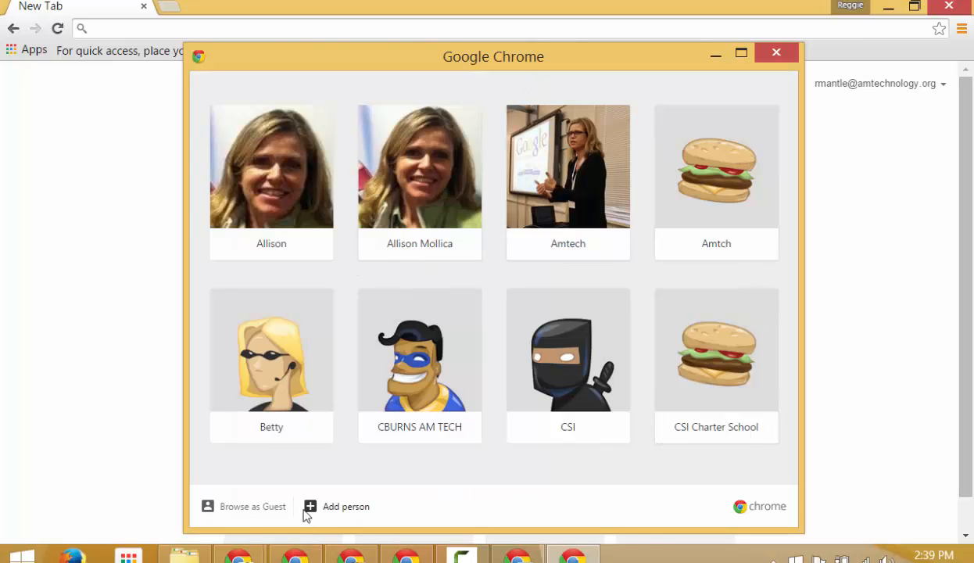
Maximize and close the person chooser, then open and dismiss the title-bar profile list.
{"action": "left_click", "coordinate": [741, 53]}
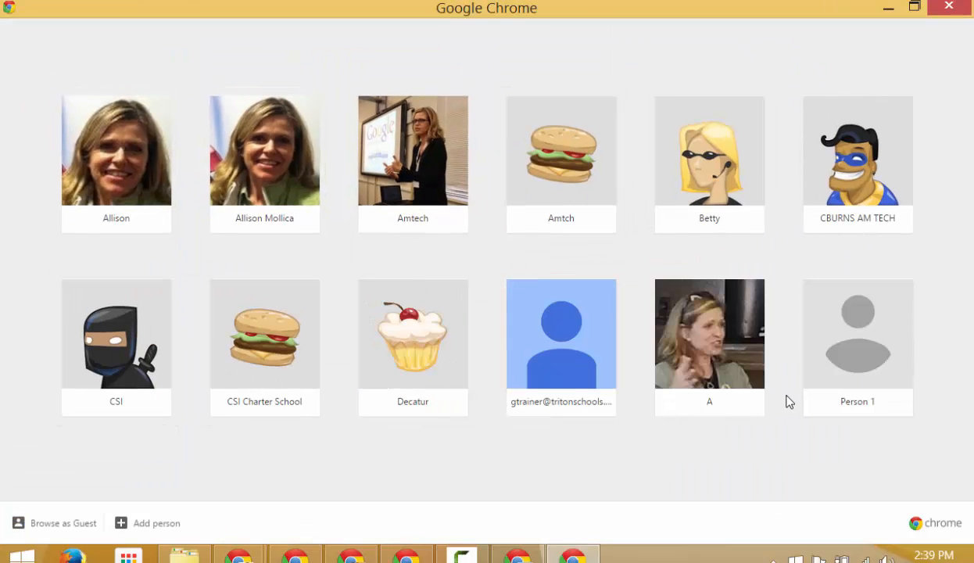
{"action": "left_click", "coordinate": [946, 7]}
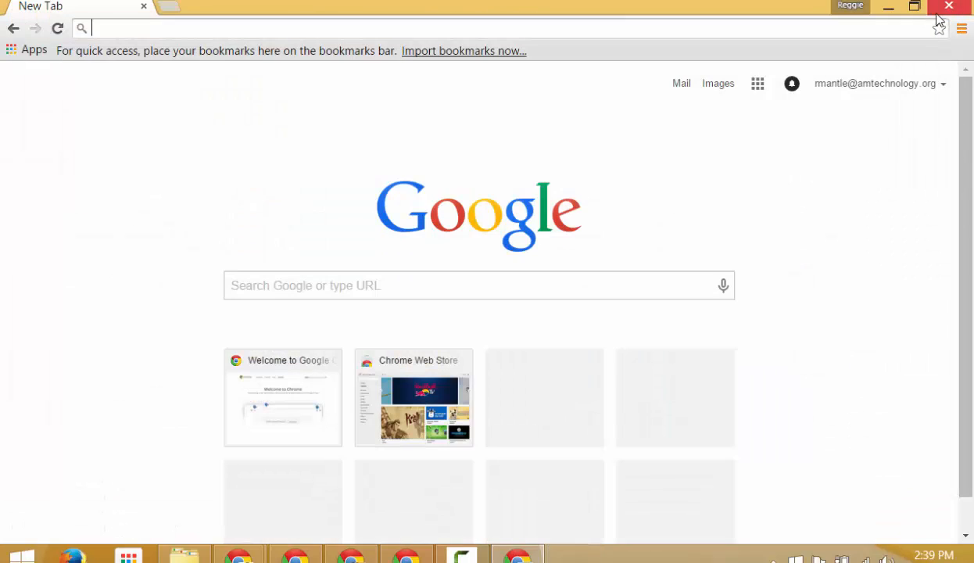
{"action": "left_click", "coordinate": [852, 6]}
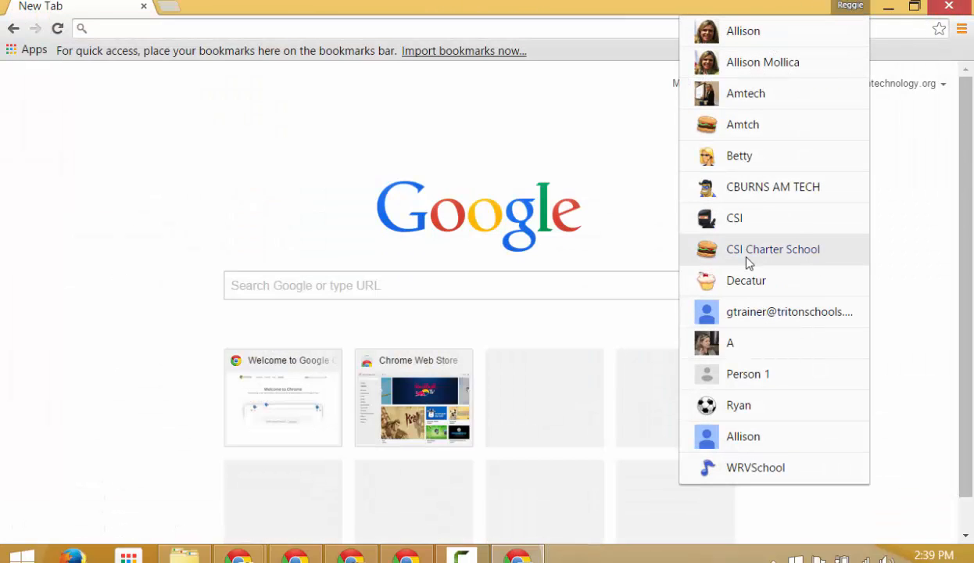
{"action": "left_click", "coordinate": [8, 560]}
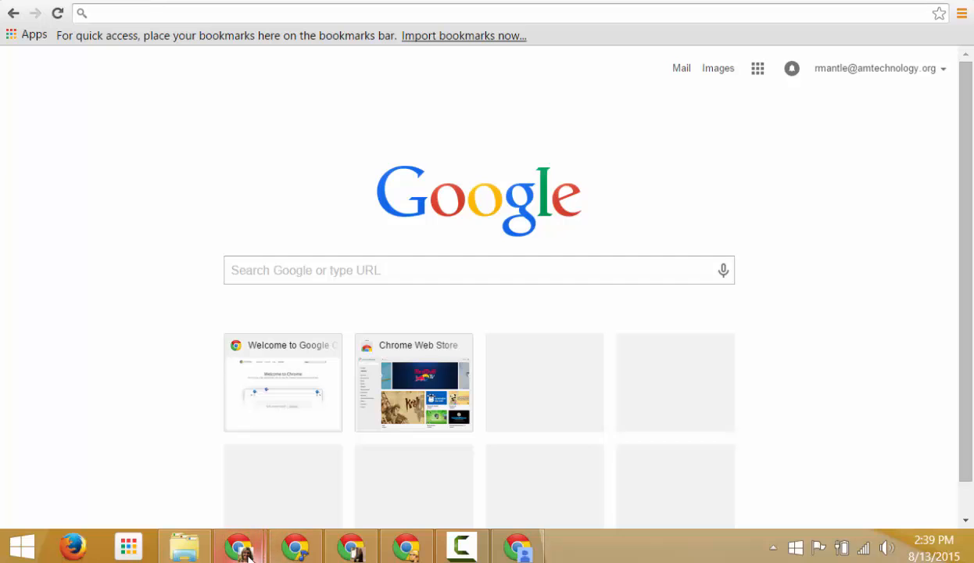
Cycle through the open Chrome windows and close the new profile's window.
{"action": "left_click", "coordinate": [296, 548]}
{"action": "left_click", "coordinate": [351, 550]}
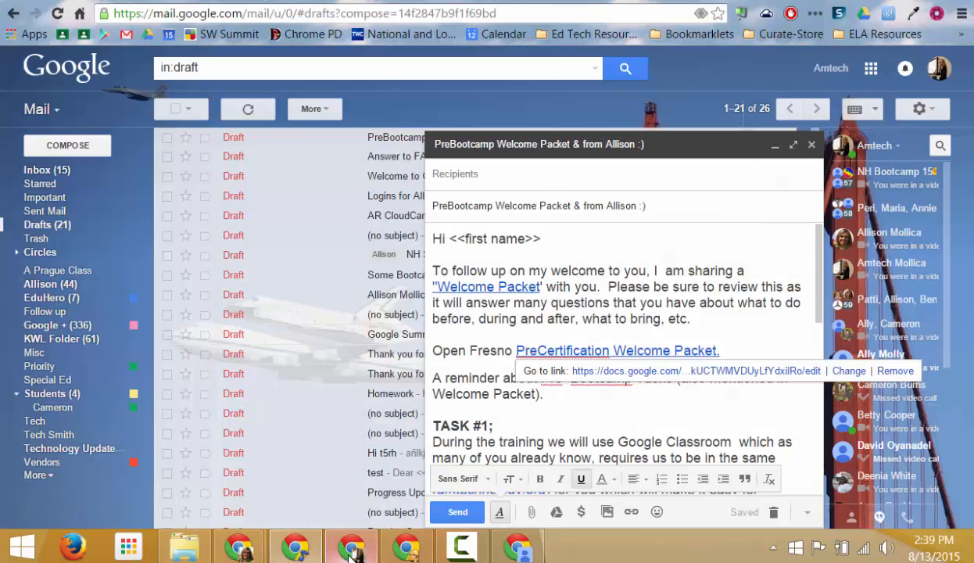
{"action": "left_click", "coordinate": [416, 550]}
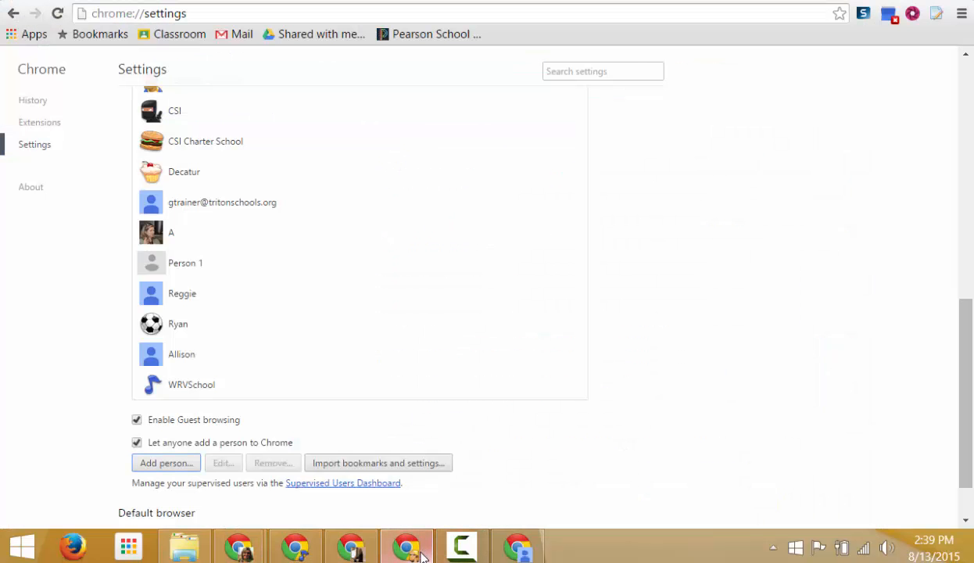
{"action": "left_click", "coordinate": [517, 550]}
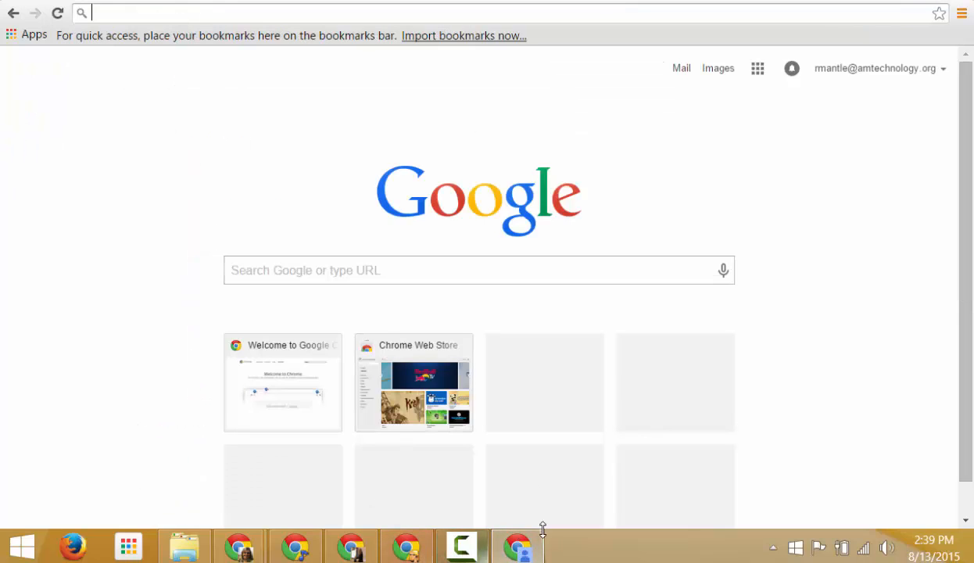
{"action": "left_click", "coordinate": [944, 2]}
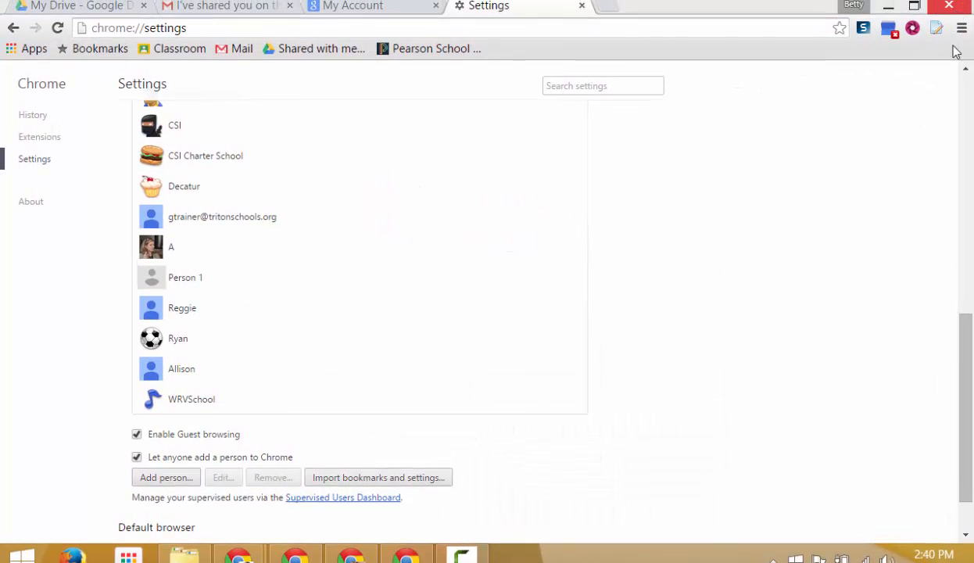
Open a new window for another saved profile from the title-bar profile menu.
{"action": "left_click", "coordinate": [340, 7]}
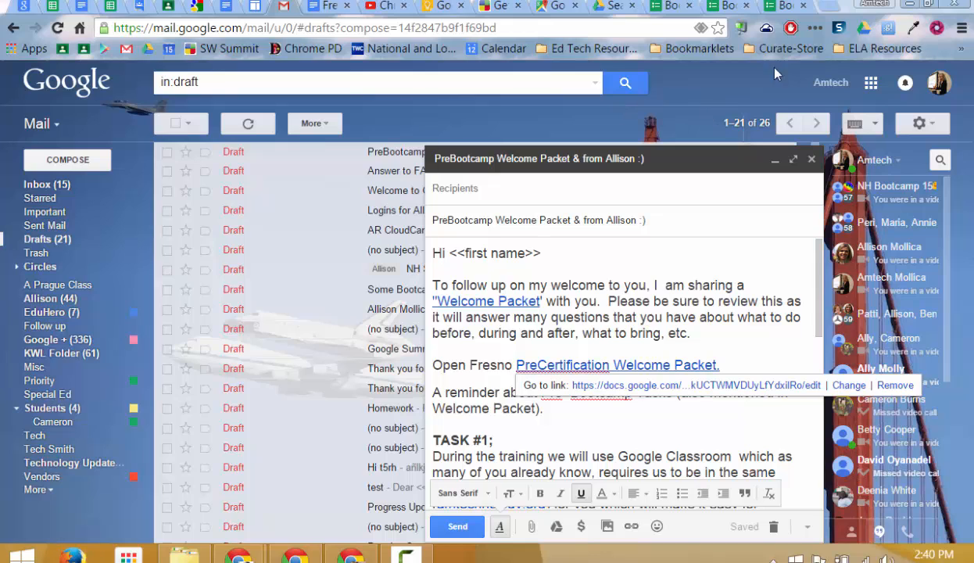
{"action": "left_click", "coordinate": [874, 4]}
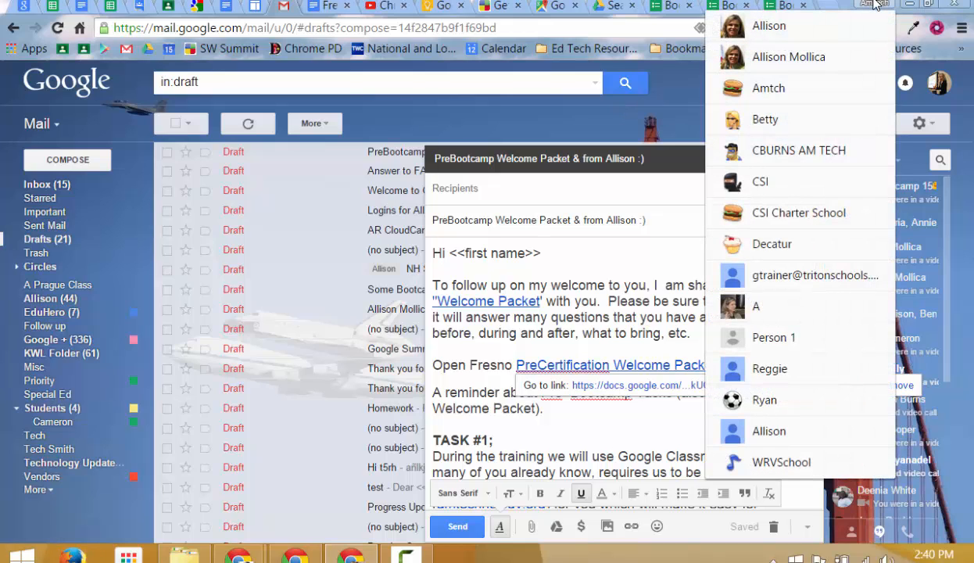
{"action": "left_click", "coordinate": [766, 119]}
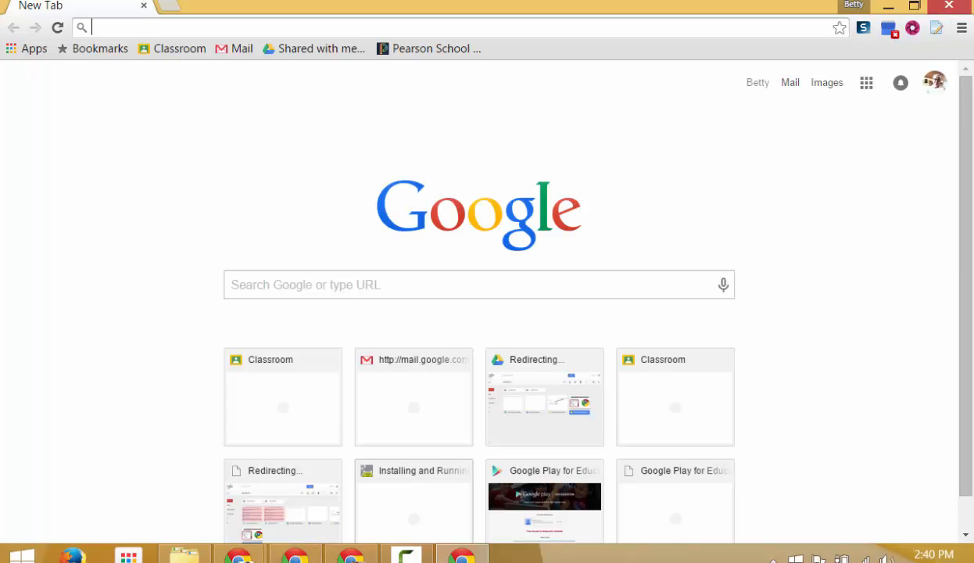
Check the signed-in Google account in the avatar popup, then go to Chrome Settings.
{"action": "mouse_move", "coordinate": [351, 552]}
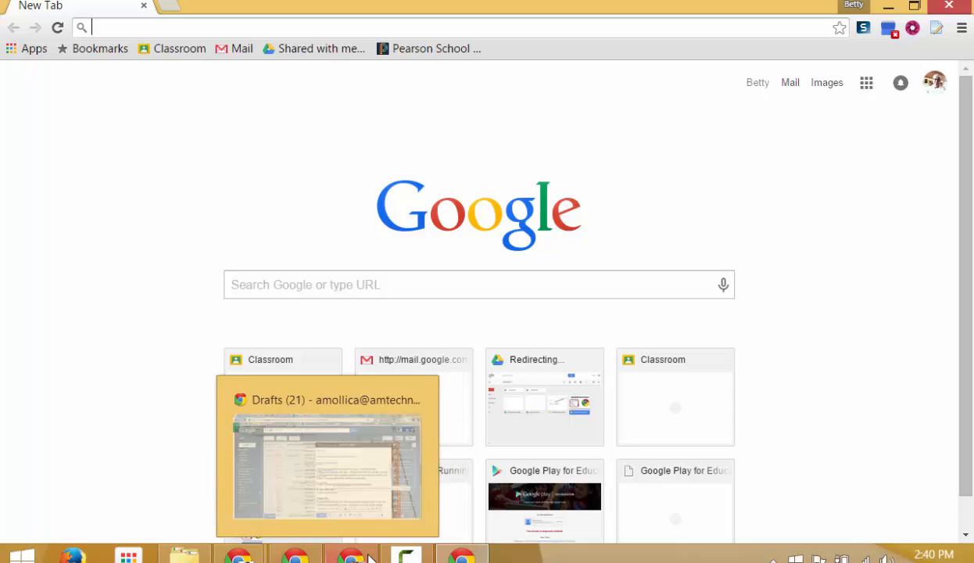
{"action": "left_click", "coordinate": [934, 82]}
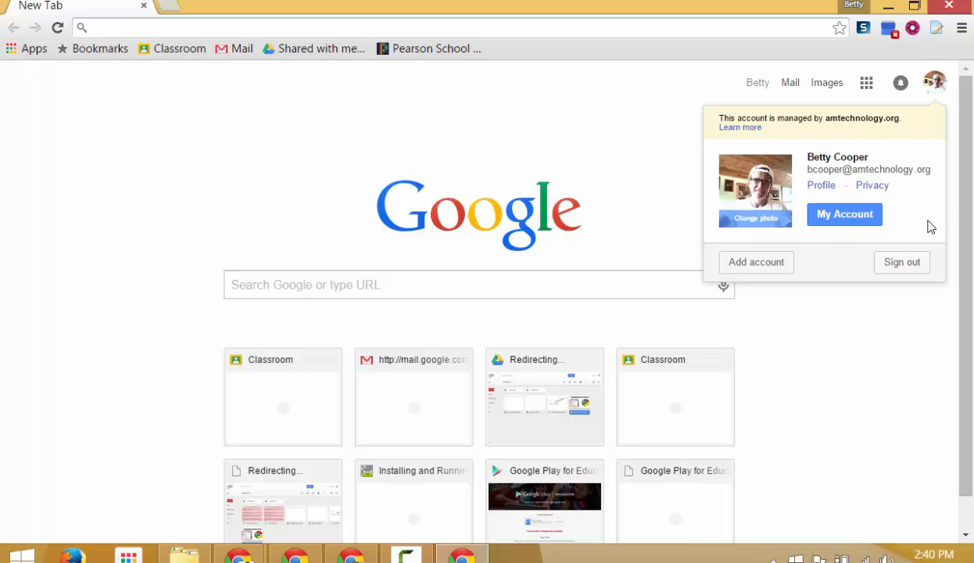
{"action": "left_click", "coordinate": [961, 29]}
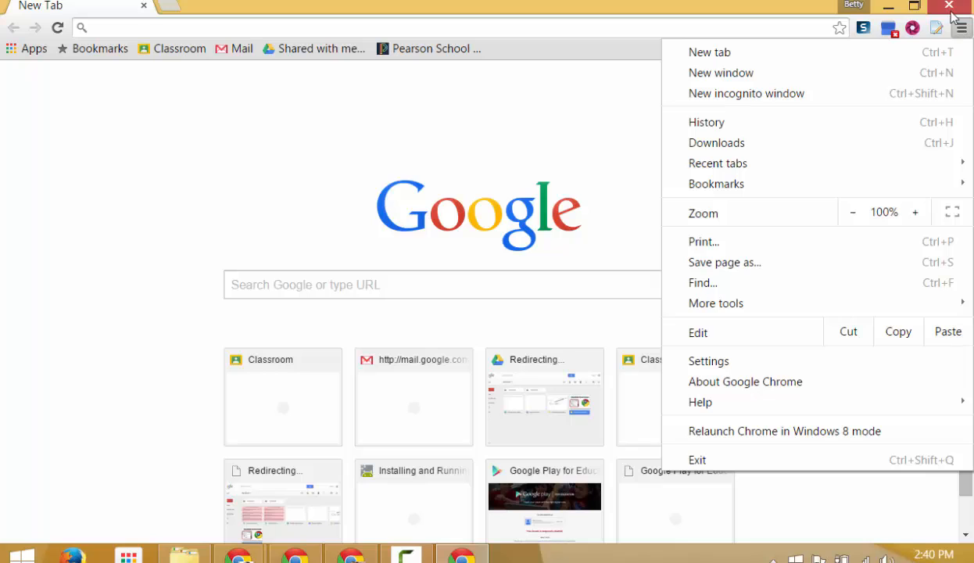
{"action": "left_click", "coordinate": [785, 363]}
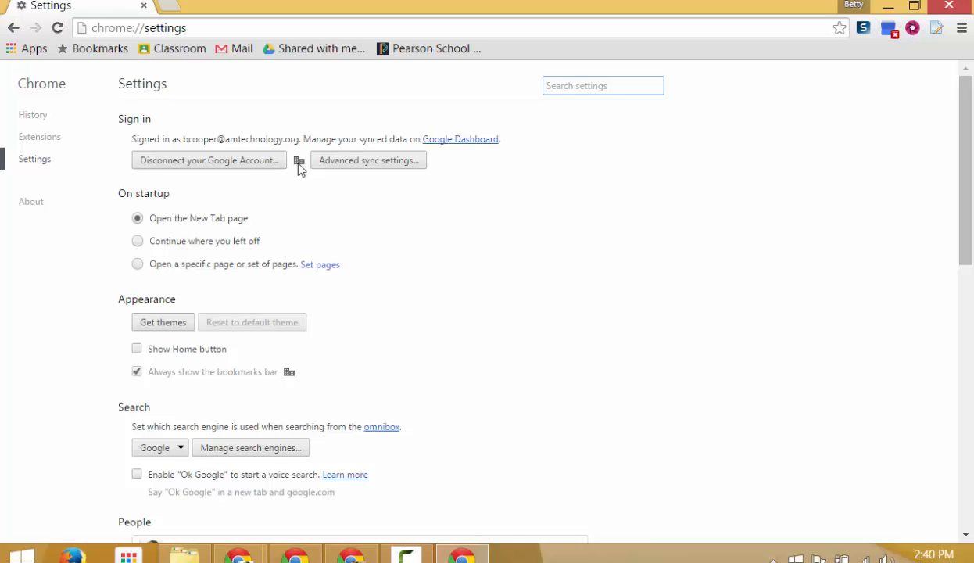
In Settings' People section, start adding a person and then cancel it.
{"action": "scroll", "coordinate": [618, 168], "scroll_direction": "down", "scroll_amount": 7}
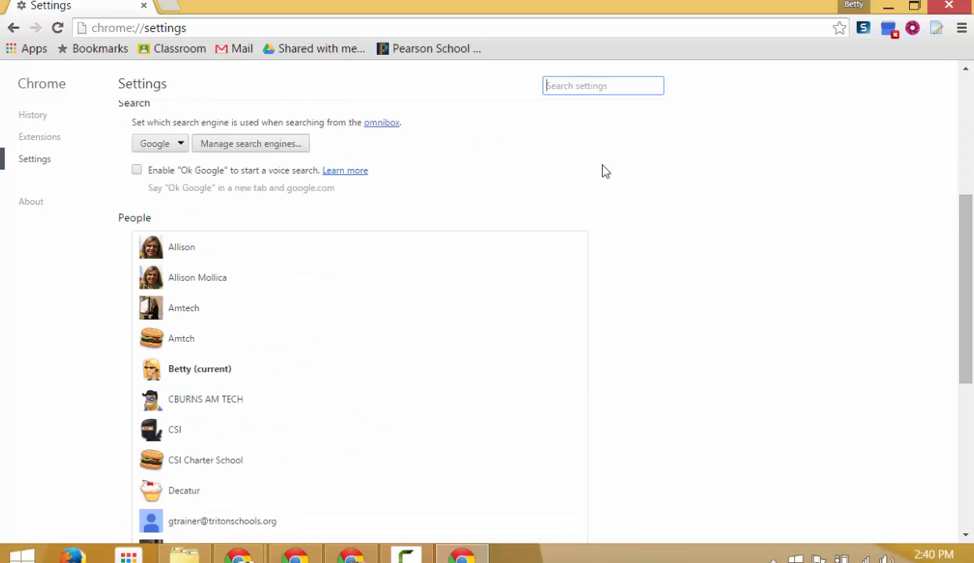
{"action": "scroll", "coordinate": [612, 160], "scroll_direction": "down", "scroll_amount": 2}
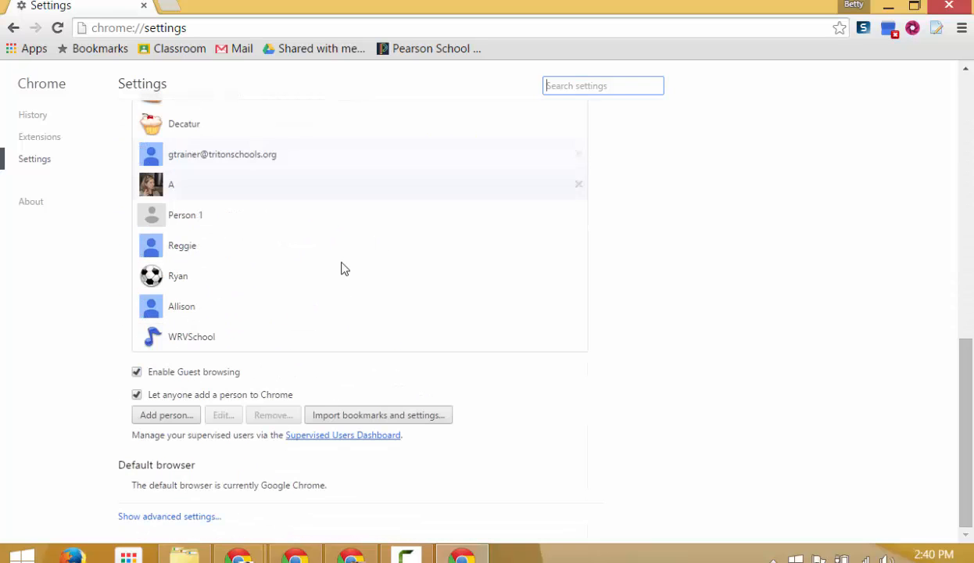
{"action": "left_click", "coordinate": [166, 415]}
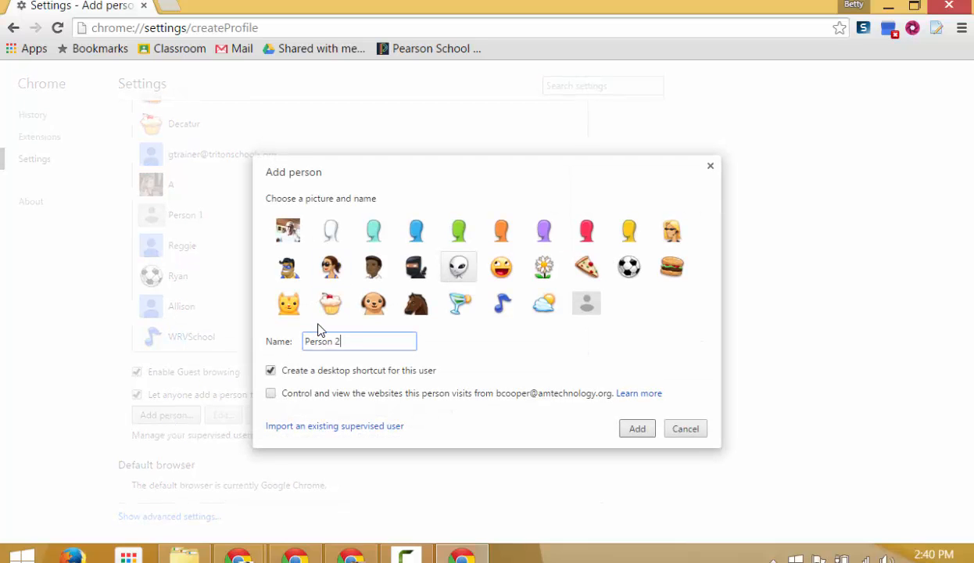
{"action": "left_click", "coordinate": [698, 429]}
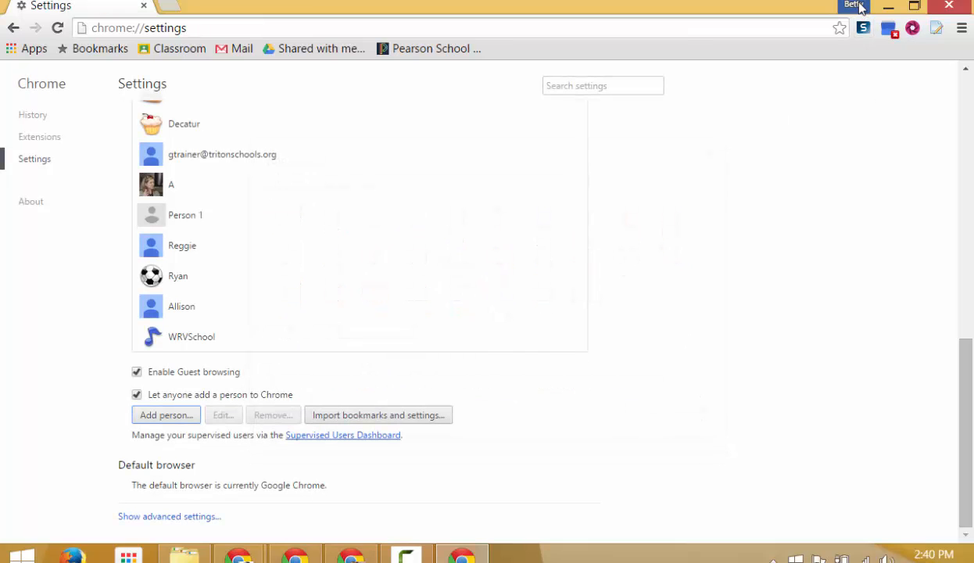
Open and close the profile list, then return to the Drive presentation window.
{"action": "left_click", "coordinate": [856, 5]}
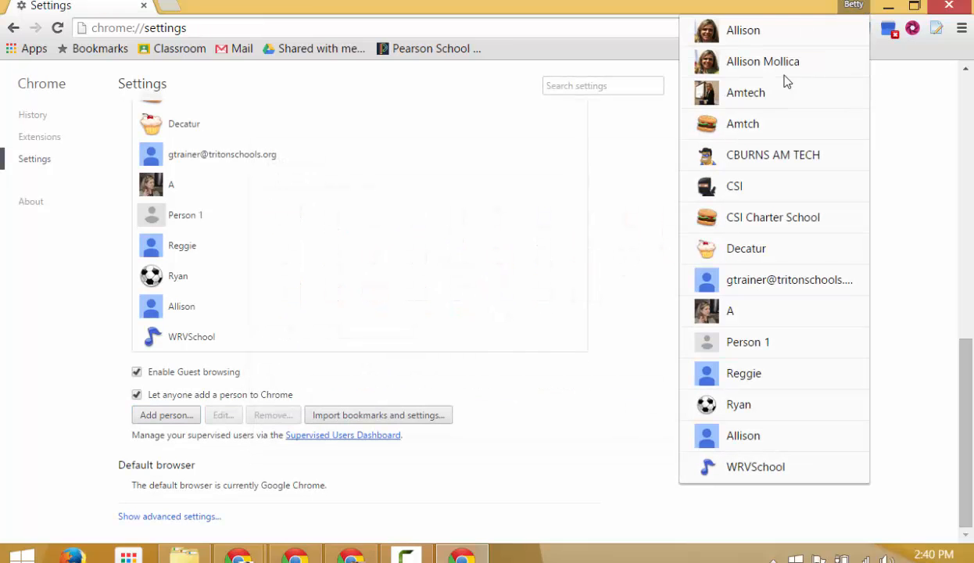
{"action": "left_click", "coordinate": [895, 389]}
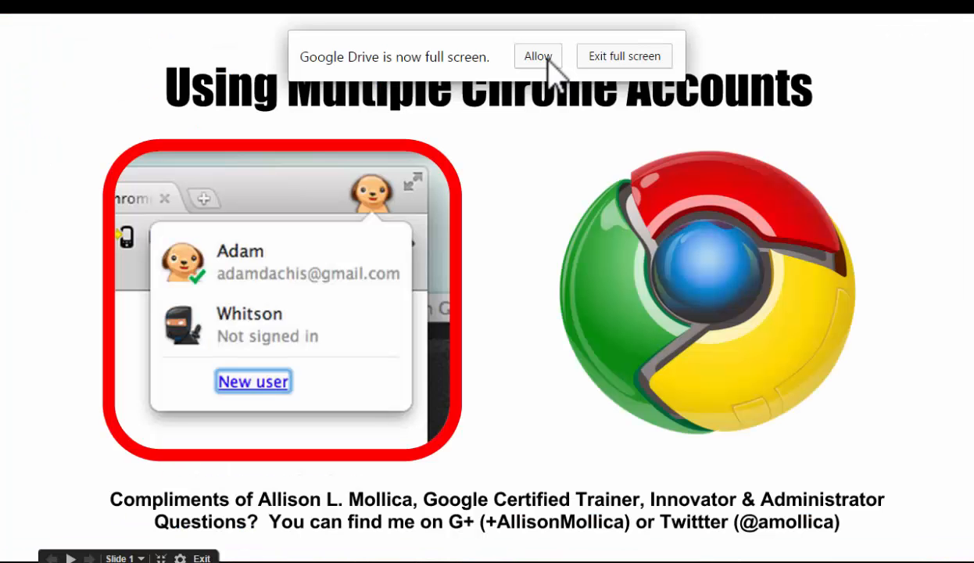
{"action": "left_click", "coordinate": [547, 59]}
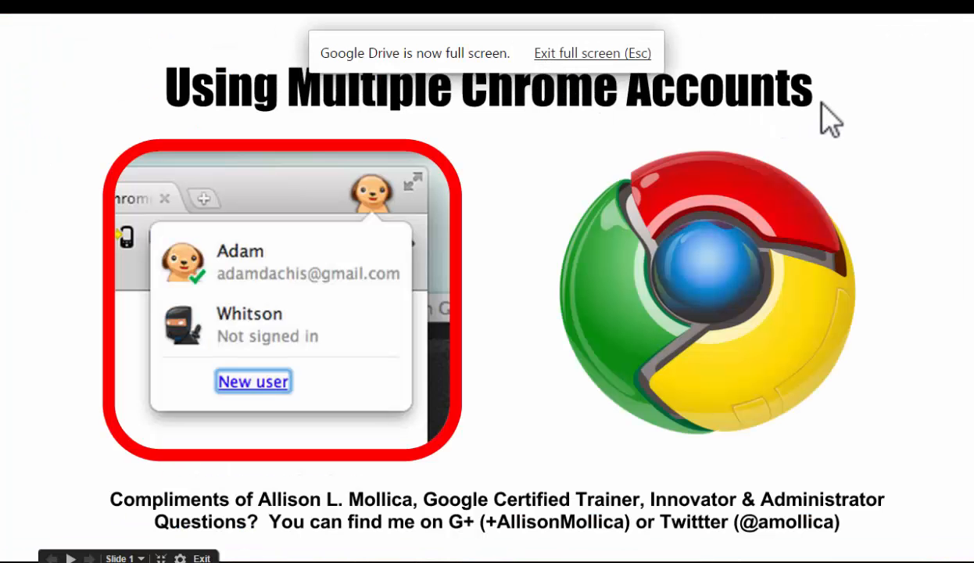